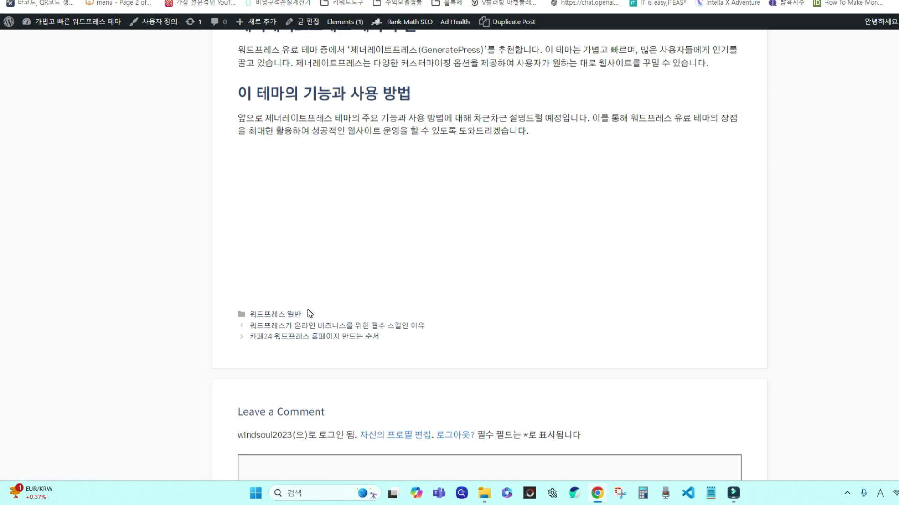
- Look over the additional CSS in the site customizer, and return to the post page
{"action": "left_click", "coordinate": [161, 27]}
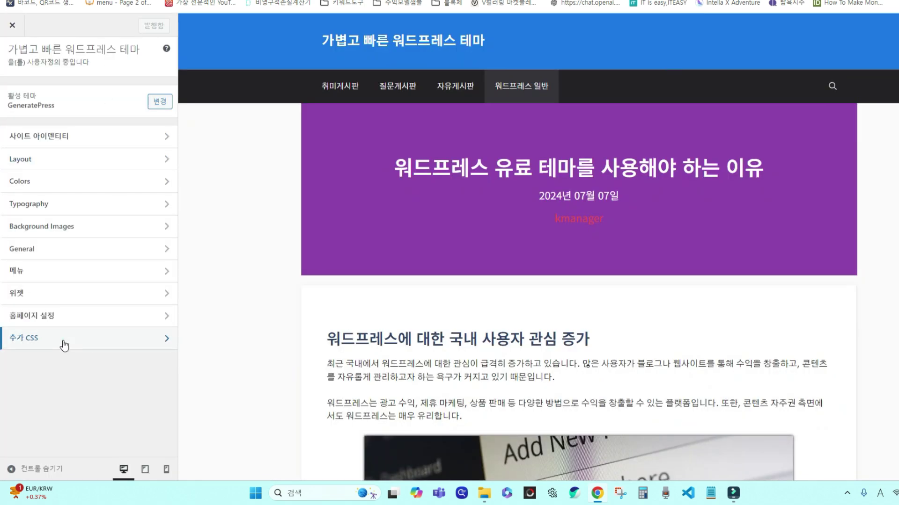
{"action": "left_click", "coordinate": [64, 346]}
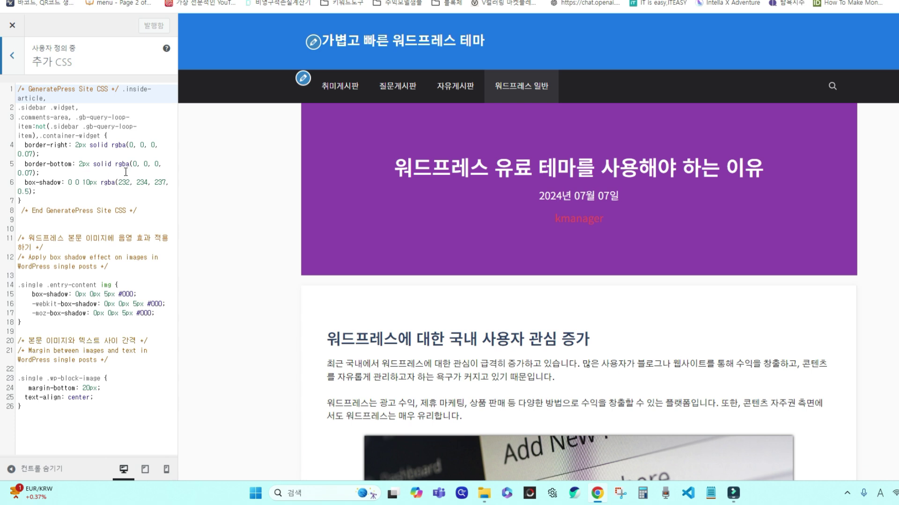
{"action": "left_click", "coordinate": [13, 54]}
{"action": "left_click", "coordinate": [12, 25]}
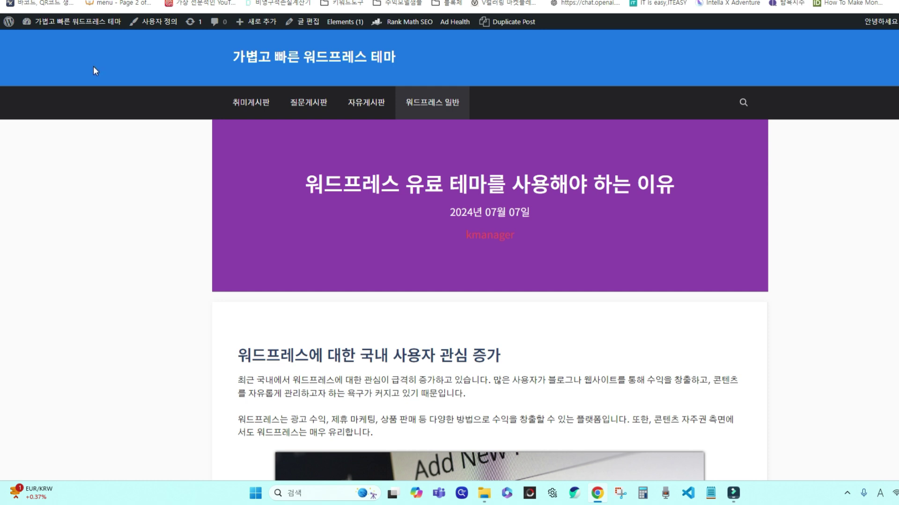
- Create a new Block-type element from the Elements page of the admin dashboard
{"action": "left_click", "coordinate": [78, 21]}
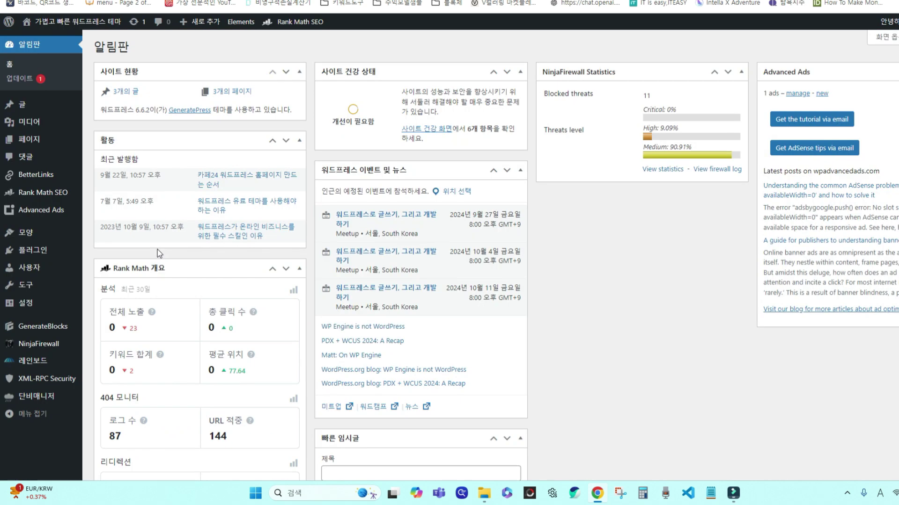
{"action": "mouse_move", "coordinate": [58, 332]}
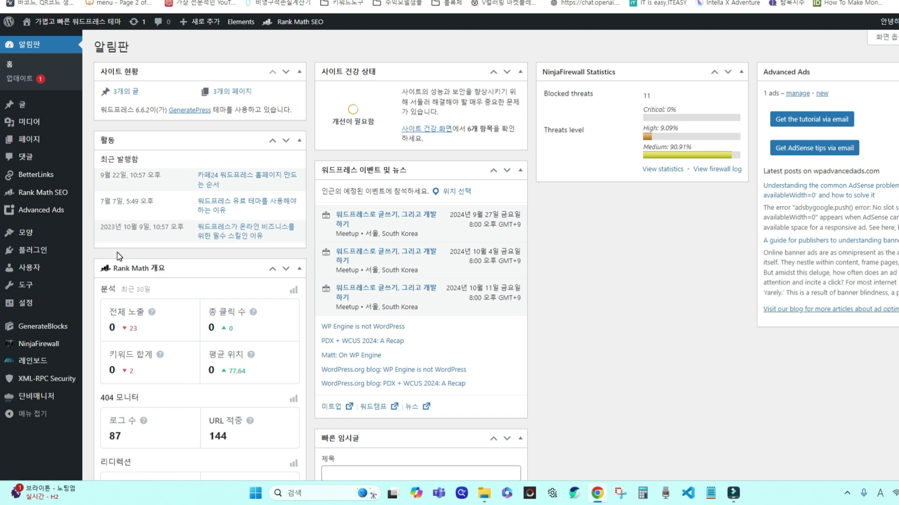
{"action": "mouse_move", "coordinate": [83, 237]}
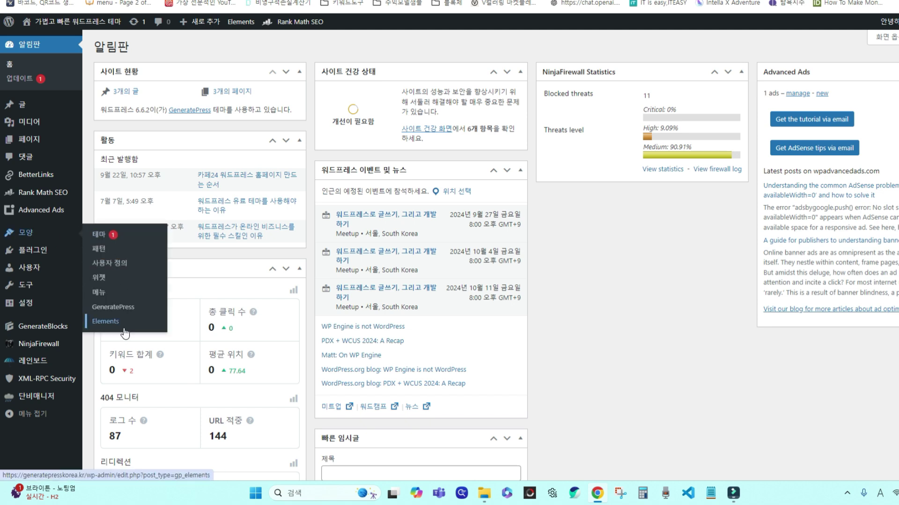
{"action": "left_click", "coordinate": [112, 322]}
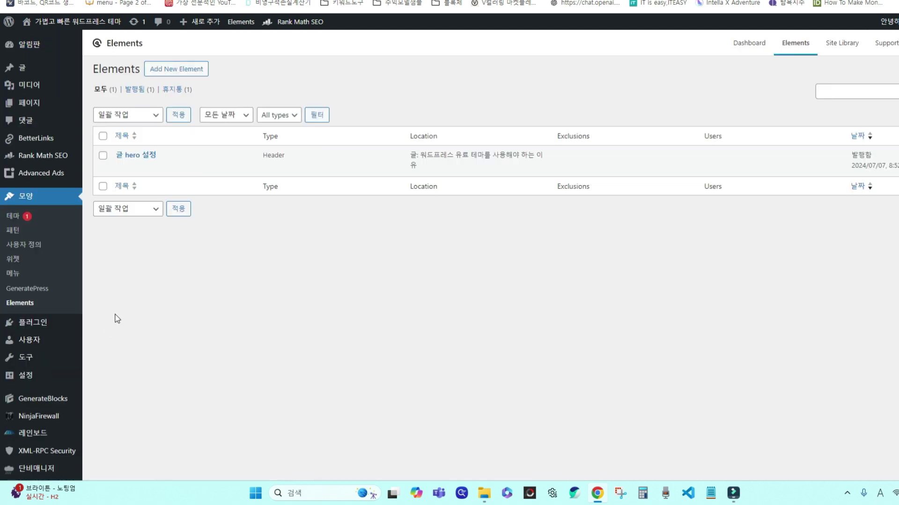
{"action": "left_click", "coordinate": [179, 70]}
{"action": "left_click", "coordinate": [478, 257]}
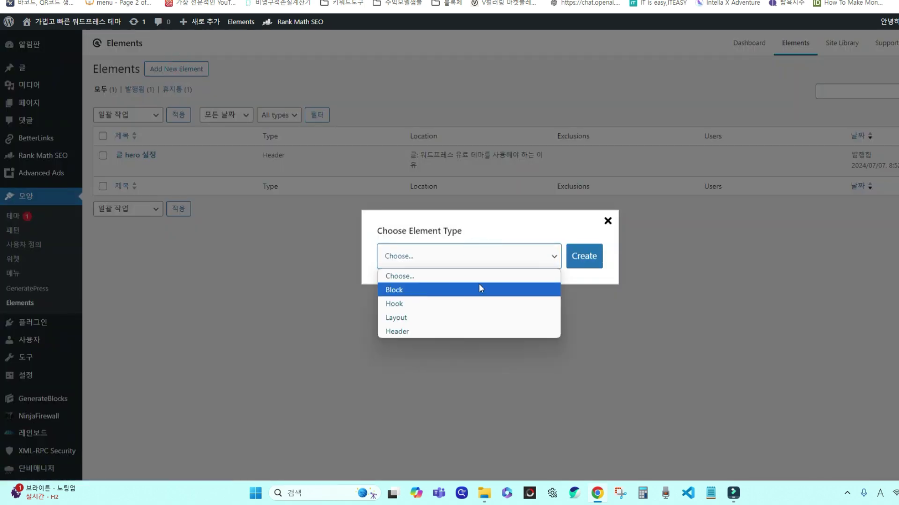
{"action": "left_click", "coordinate": [515, 290]}
{"action": "left_click", "coordinate": [585, 257]}
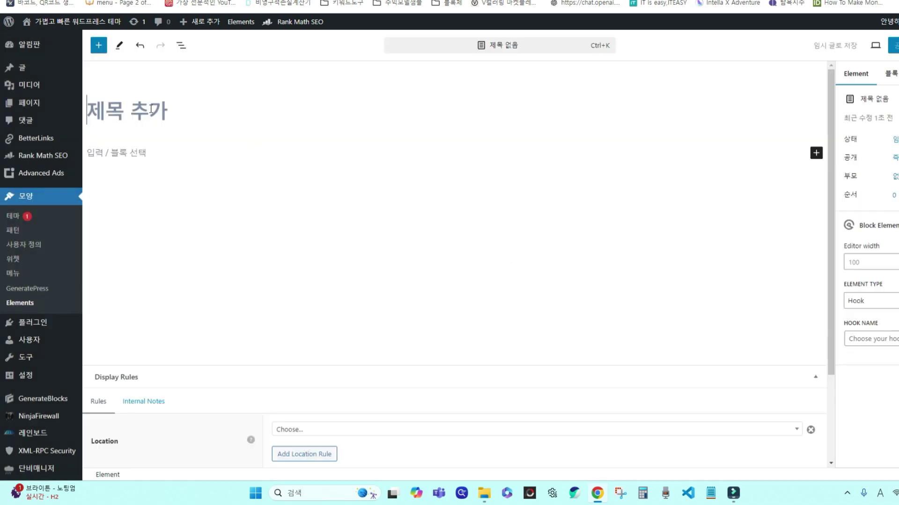
- Title the new element "포스트 네비게이션"
{"action": "left_click", "coordinate": [150, 109]}
{"action": "type", "text": "포스트 네빅"}
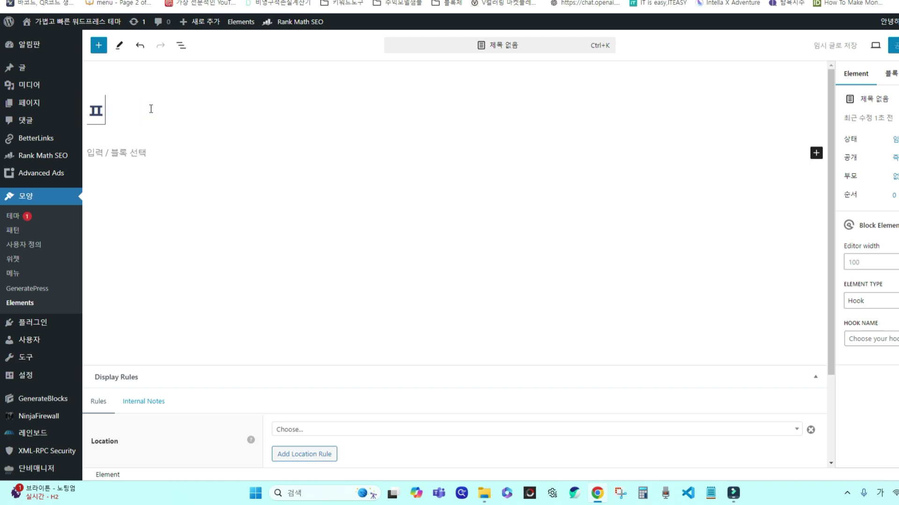
{"action": "type", "text": "게이션"}
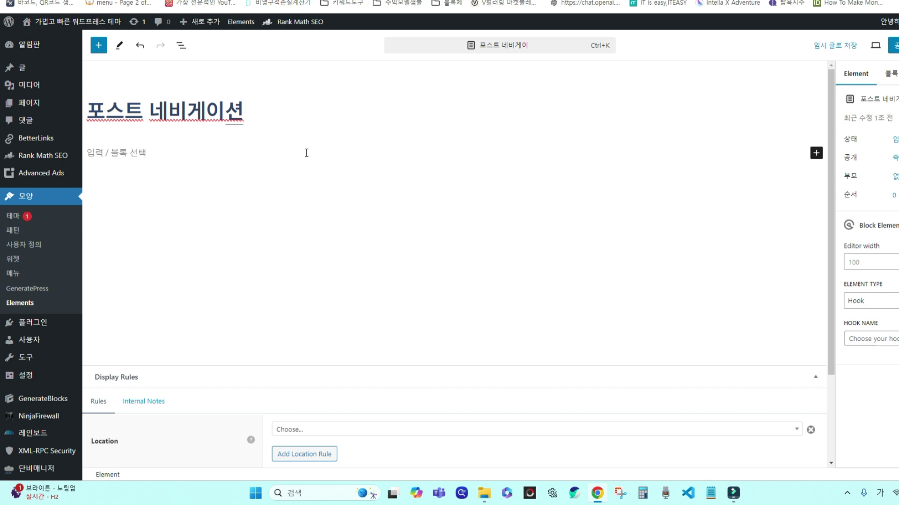
{"action": "left_click", "coordinate": [148, 152]}
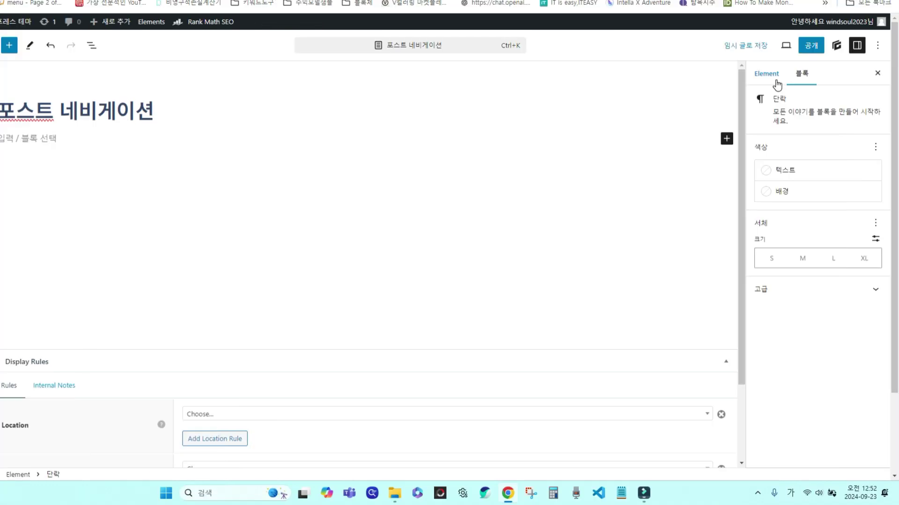
- Set the element type to Post Navigation and insert the "Two columns with featured image" template
{"action": "left_click", "coordinate": [775, 81]}
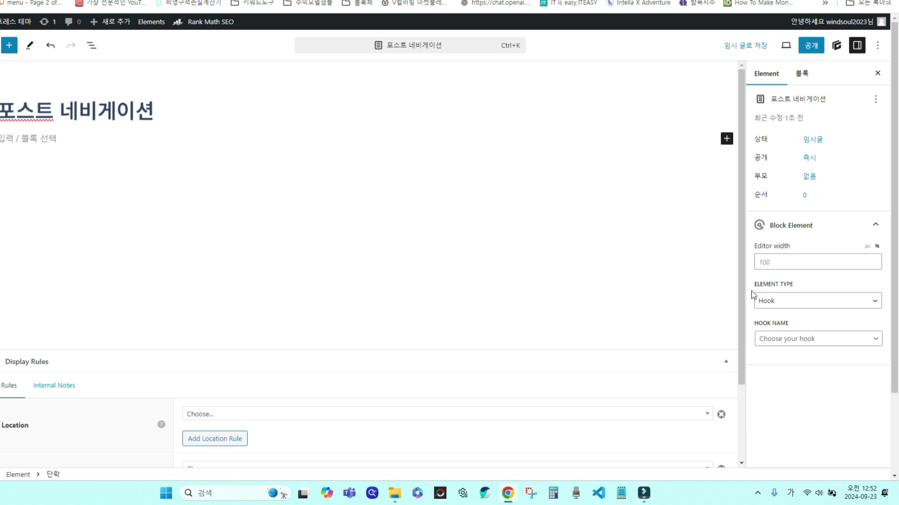
{"action": "left_click", "coordinate": [805, 302]}
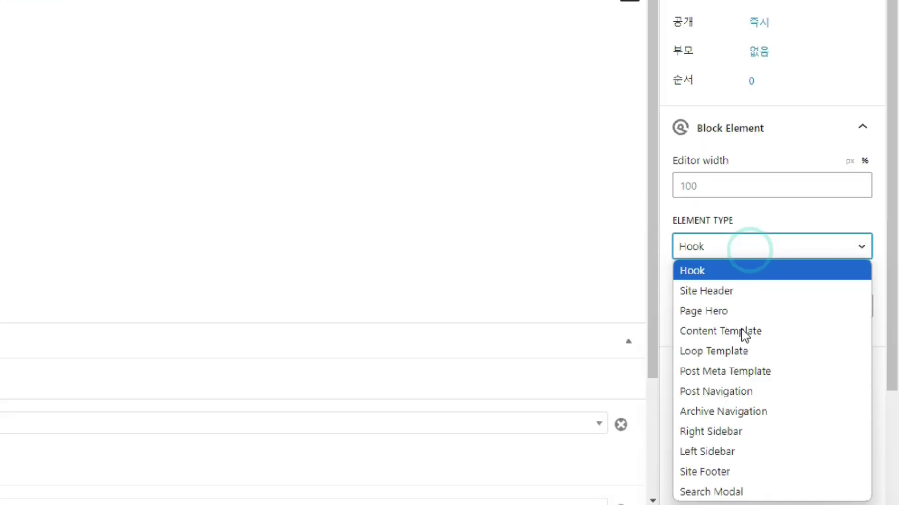
{"action": "left_click", "coordinate": [738, 396]}
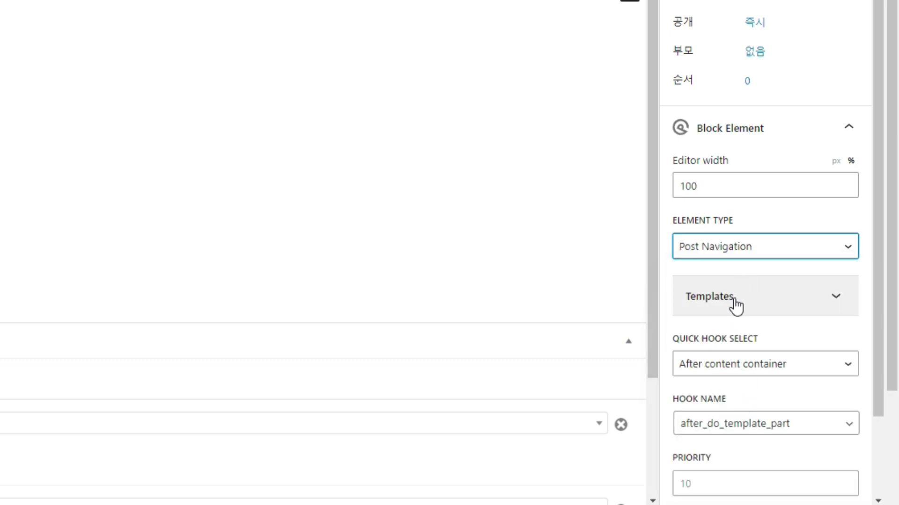
{"action": "left_click", "coordinate": [768, 299]}
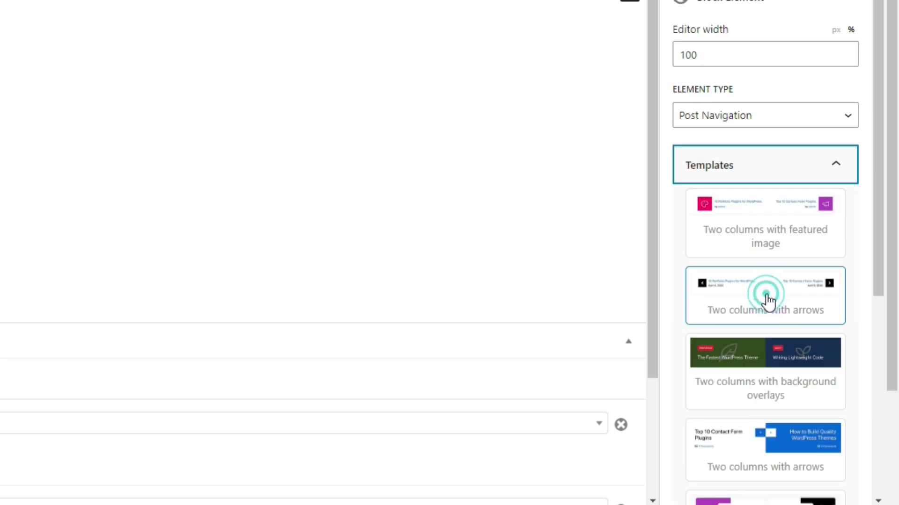
{"action": "scroll", "coordinate": [758, 234], "scroll_direction": "down", "scroll_amount": 3}
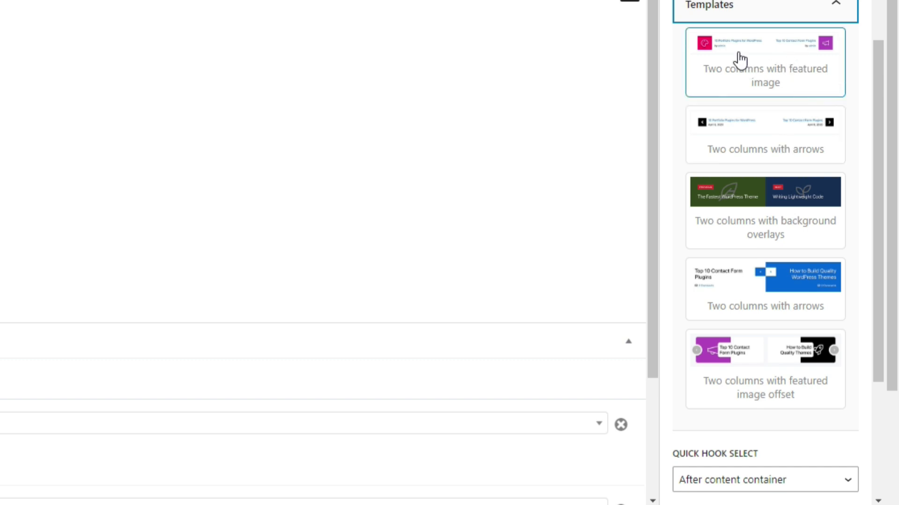
{"action": "left_click", "coordinate": [775, 68]}
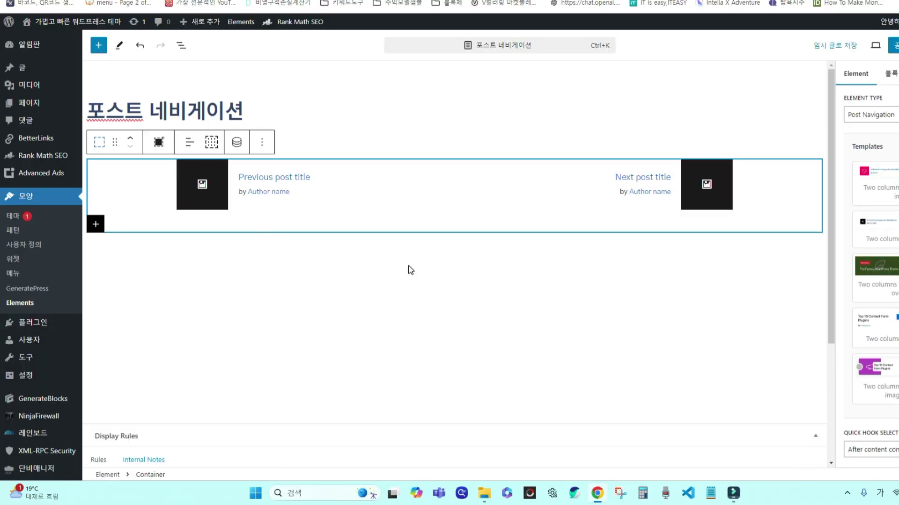
- Inspect the dynamic image block beside the previous post title and its options
{"action": "left_click", "coordinate": [408, 266]}
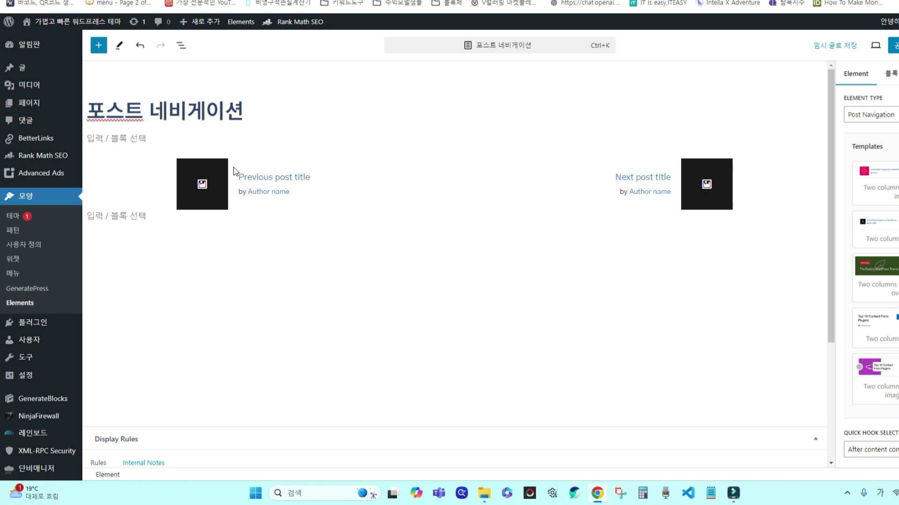
{"action": "left_click", "coordinate": [202, 187]}
{"action": "left_click", "coordinate": [306, 142]}
{"action": "left_click", "coordinate": [305, 142]}
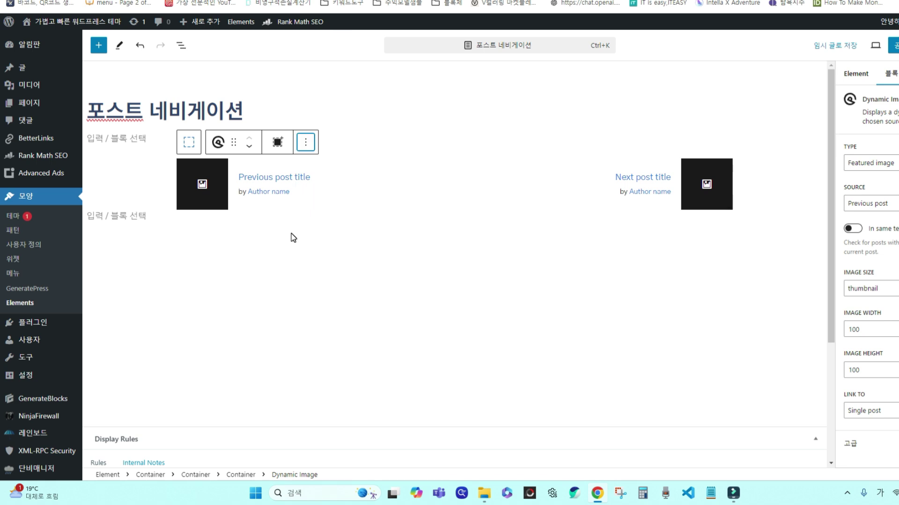
{"action": "left_click", "coordinate": [291, 234]}
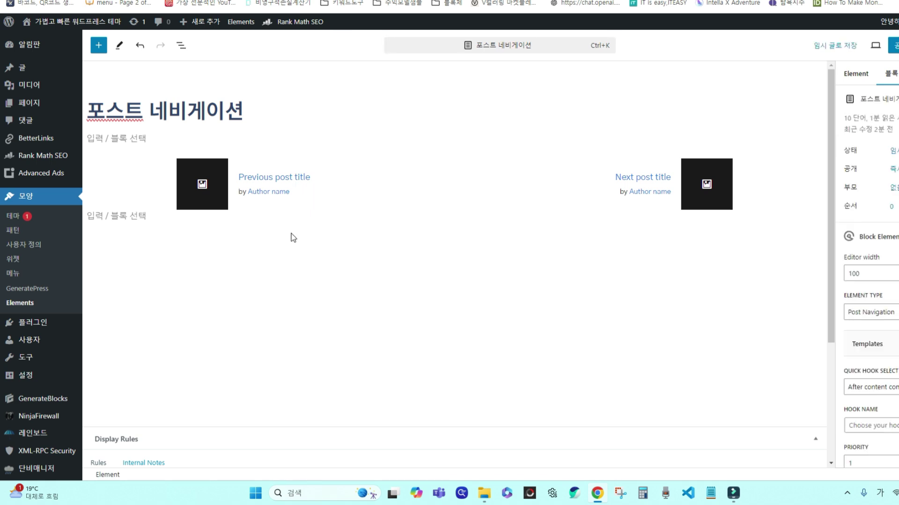
- Clear the empty paragraph blocks above and below the navigation container
{"action": "left_click", "coordinate": [180, 46]}
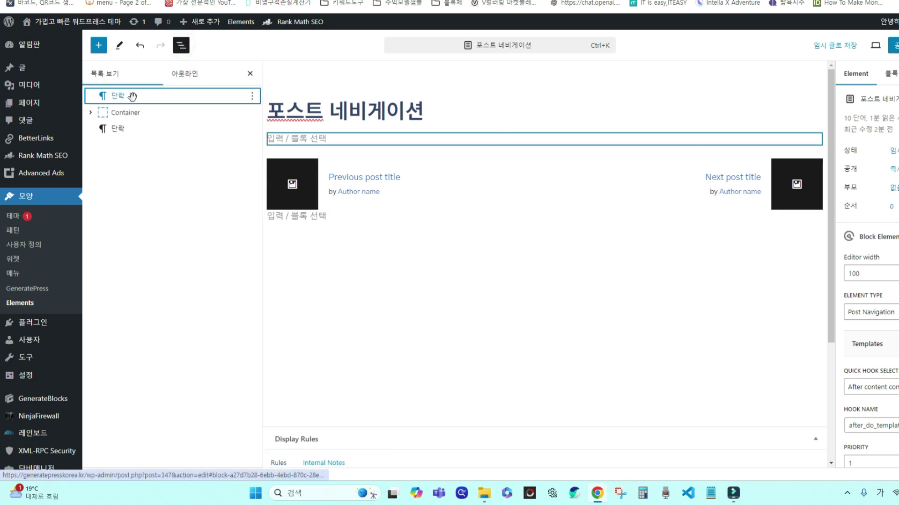
{"action": "left_click_drag", "start_coordinate": [133, 96], "coordinate": [93, 103]}
- Examine the settings of the dynamic image nested in the first inner container of the block structure
{"action": "left_click", "coordinate": [90, 97]}
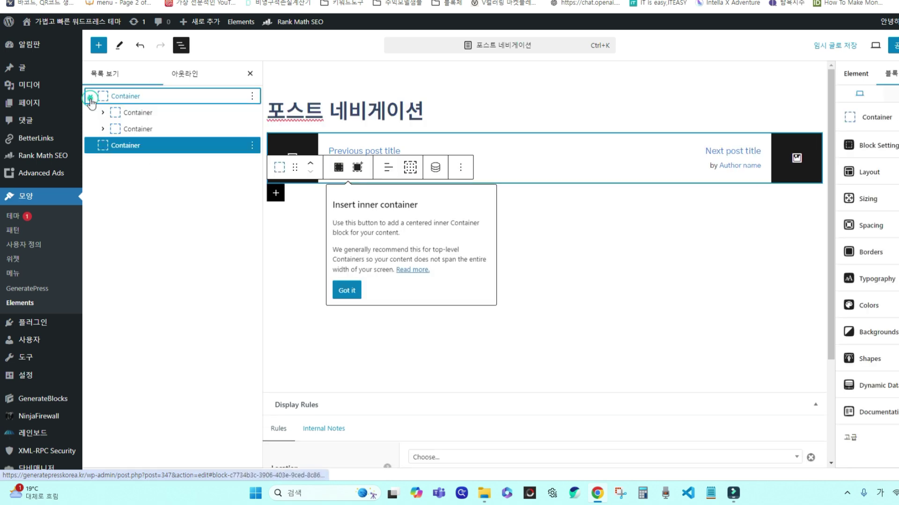
{"action": "left_click", "coordinate": [103, 112]}
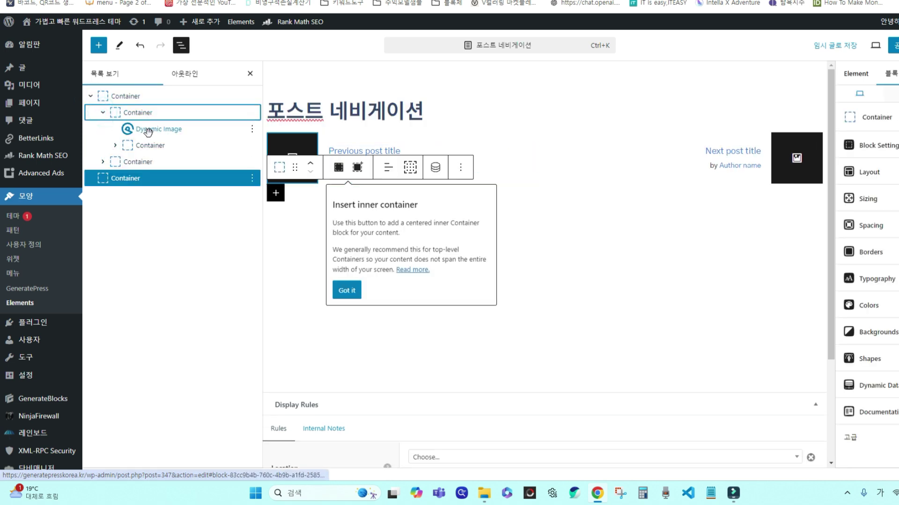
{"action": "left_click", "coordinate": [178, 131]}
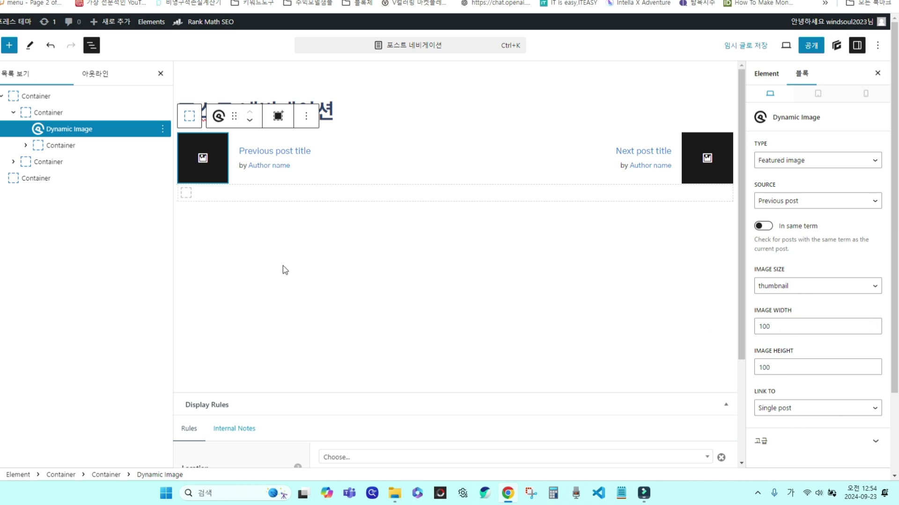
{"action": "key", "text": "shift+alt+o"}
- Set the element's display location rule to 글 with All 글, and publish the element
{"action": "scroll", "coordinate": [291, 260], "scroll_direction": "down", "scroll_amount": 3}
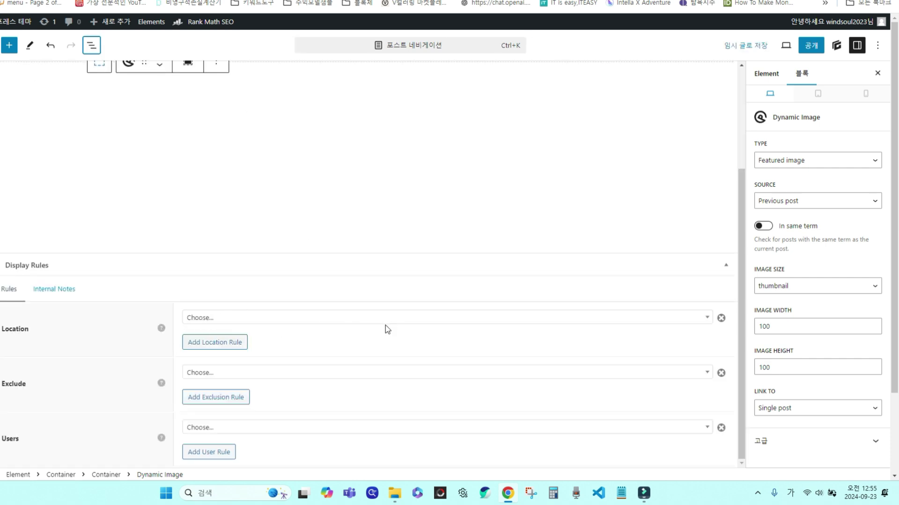
{"action": "left_click", "coordinate": [251, 318]}
{"action": "scroll", "coordinate": [206, 372], "scroll_direction": "down", "scroll_amount": 3}
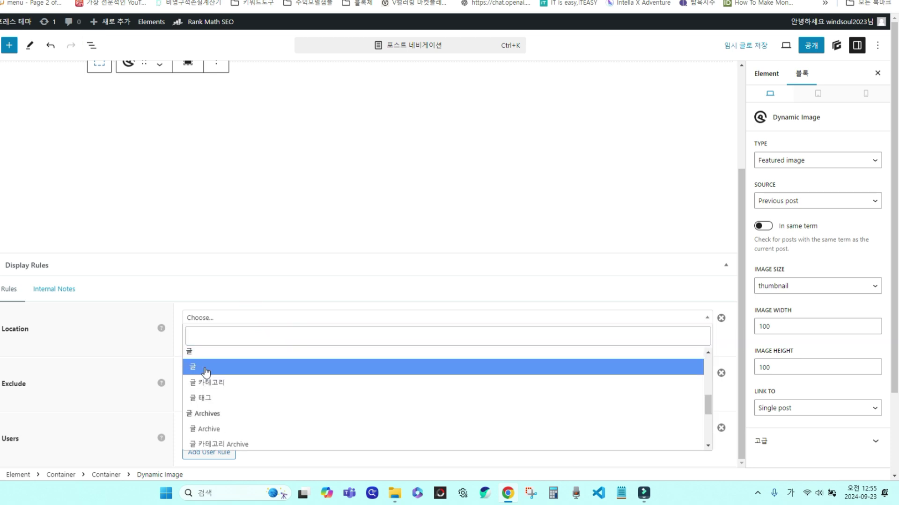
{"action": "left_click", "coordinate": [206, 372]}
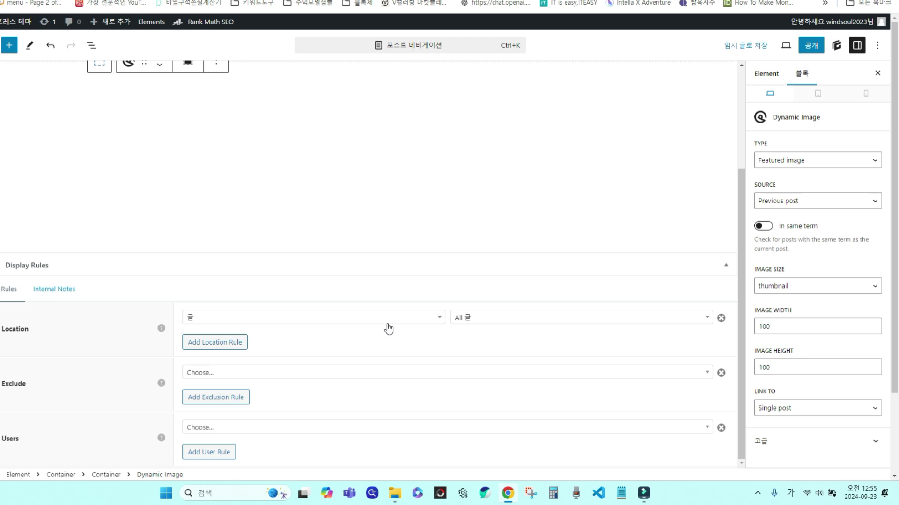
{"action": "left_click", "coordinate": [812, 45]}
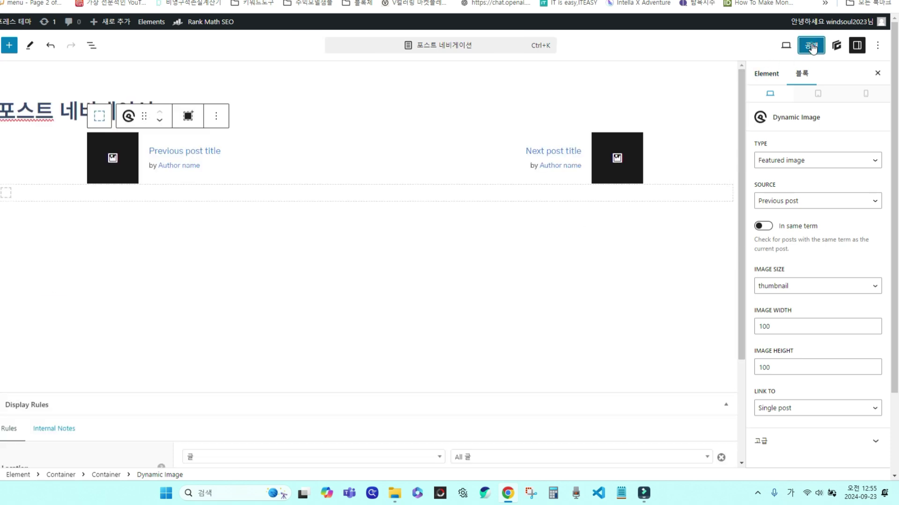
{"action": "left_click", "coordinate": [778, 46]}
- Visit the site and check the post navigation below the article "워드프레스 유료 테마를 사용해야 하는 이유"
{"action": "left_click", "coordinate": [17, 39]}
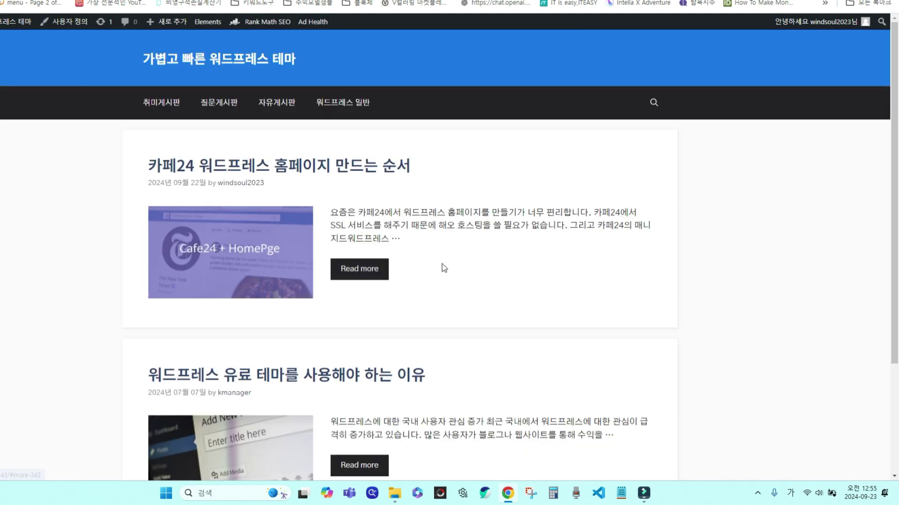
{"action": "scroll", "coordinate": [443, 263], "scroll_direction": "down", "scroll_amount": 3}
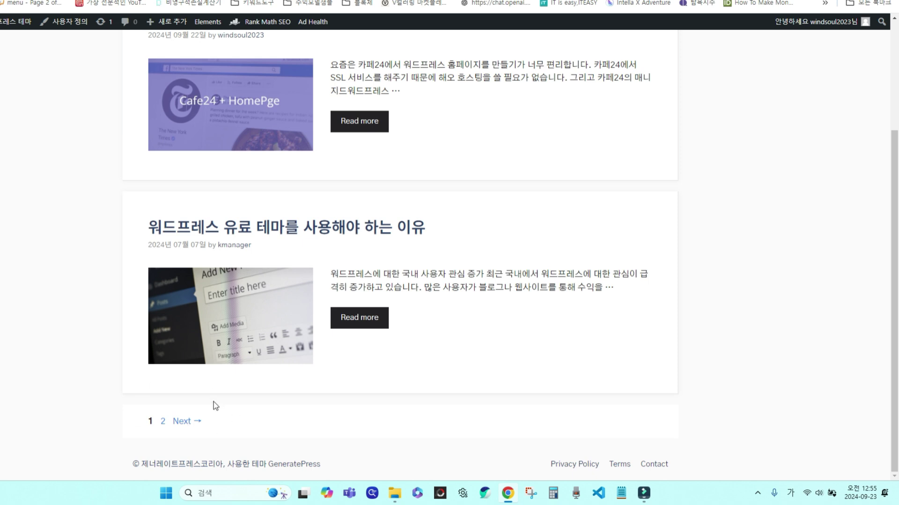
{"action": "left_click", "coordinate": [355, 229]}
{"action": "scroll", "coordinate": [381, 251], "scroll_direction": "down", "scroll_amount": 15}
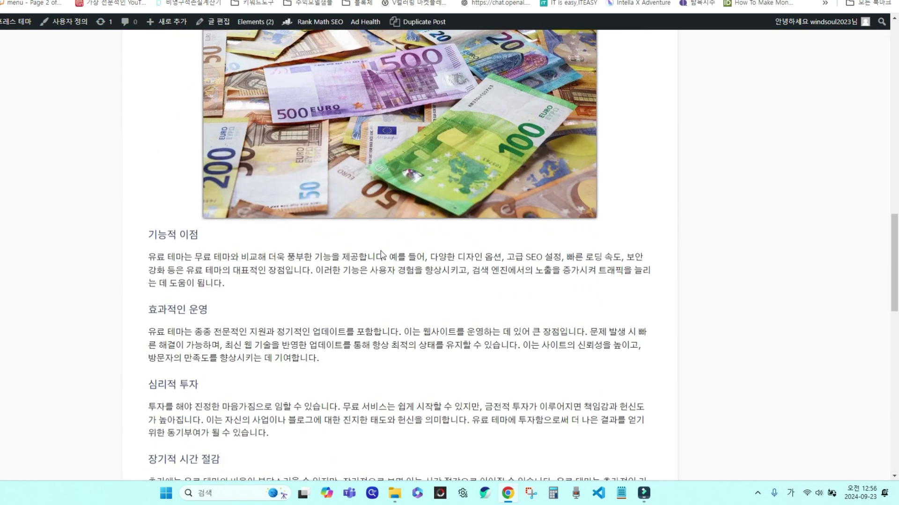
{"action": "scroll", "coordinate": [378, 254], "scroll_direction": "down", "scroll_amount": 7}
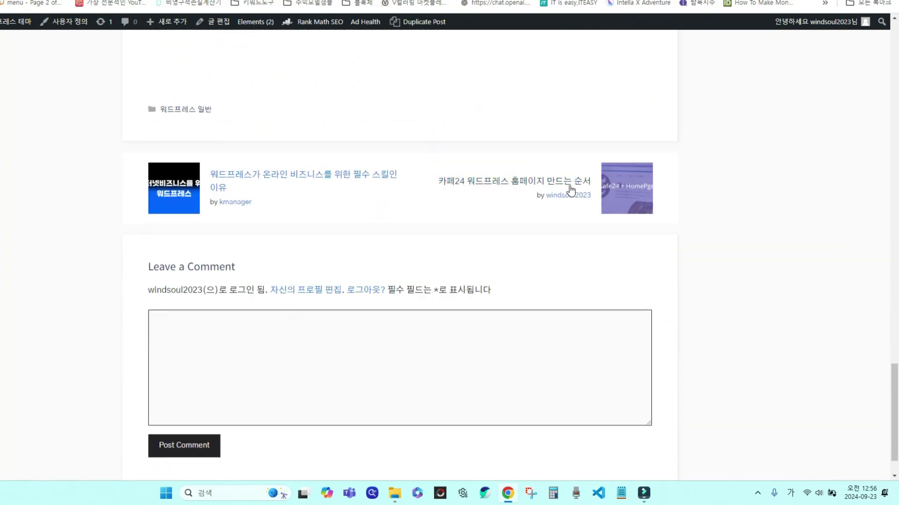
{"action": "scroll", "coordinate": [323, 221], "scroll_direction": "up", "scroll_amount": 2}
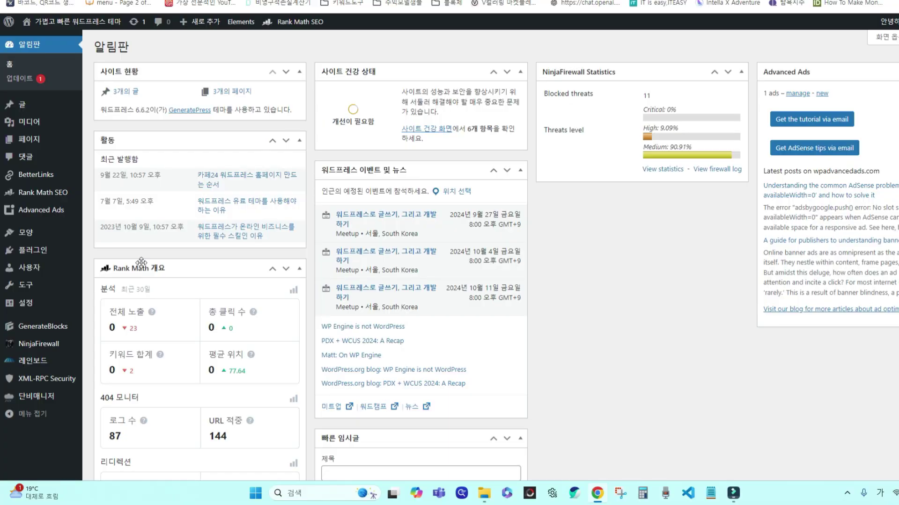
- Create a new GeneratePress element of type Block and title it "글목록 네비게이션"
{"action": "mouse_move", "coordinate": [25, 232]}
{"action": "left_click", "coordinate": [119, 322]}
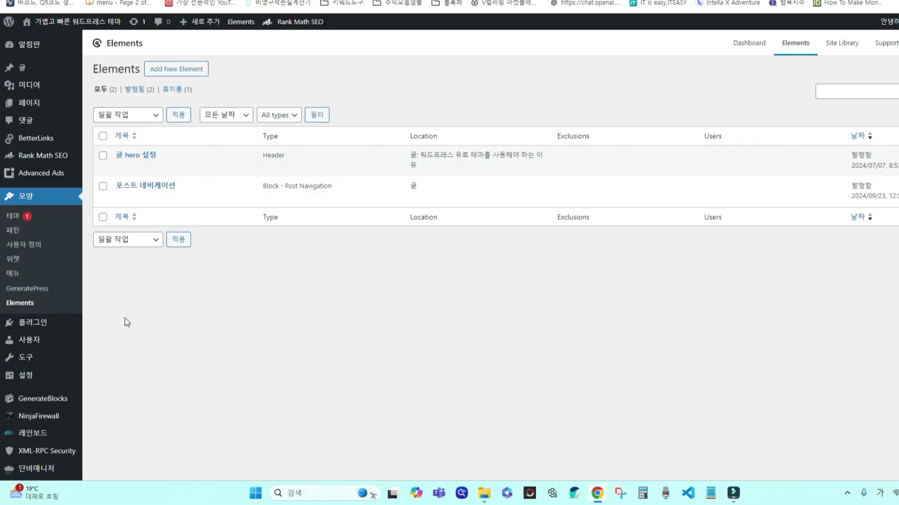
{"action": "left_click", "coordinate": [183, 69]}
{"action": "left_click", "coordinate": [443, 255]}
{"action": "left_click", "coordinate": [412, 290]}
{"action": "left_click", "coordinate": [586, 256]}
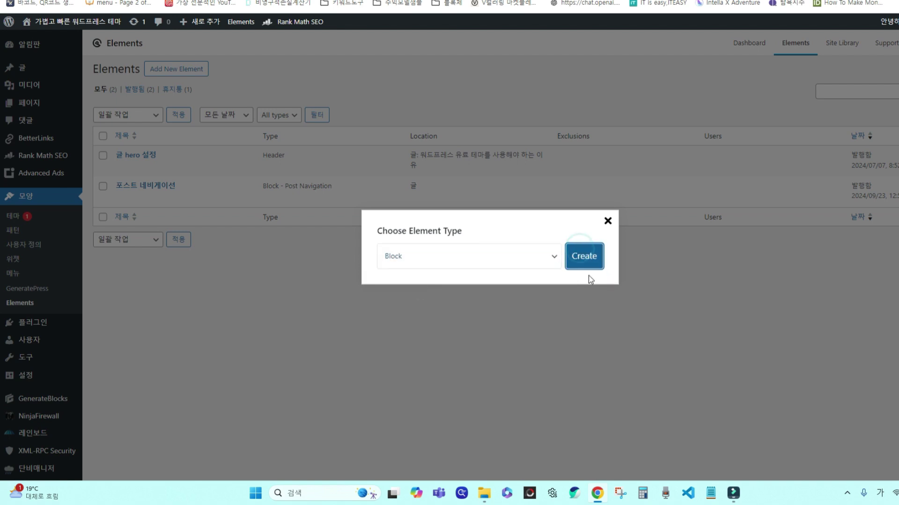
{"action": "type", "text": "글목록"}
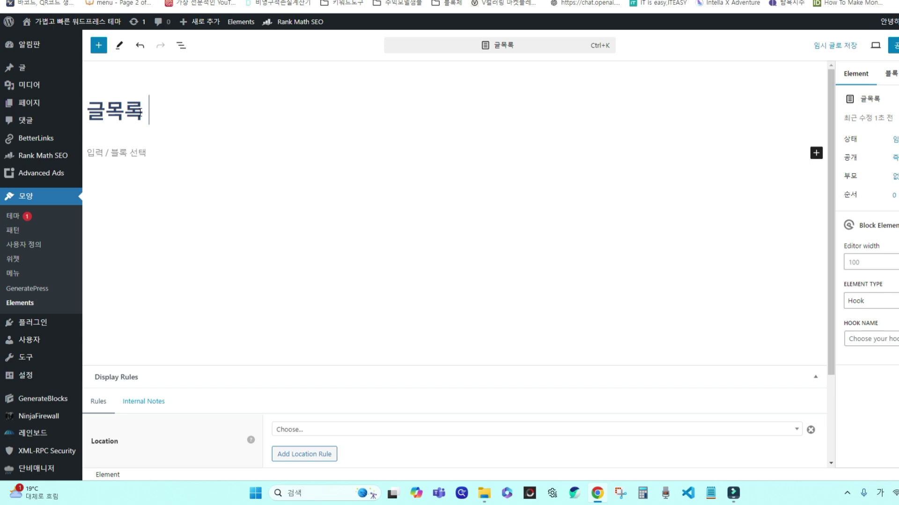
{"action": "type", "text": " 네비게이션"}
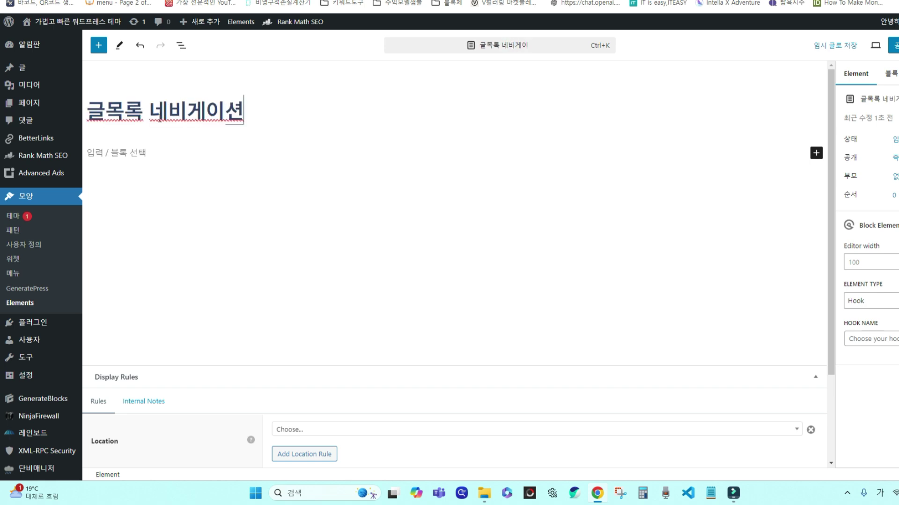
{"action": "left_click", "coordinate": [133, 156]}
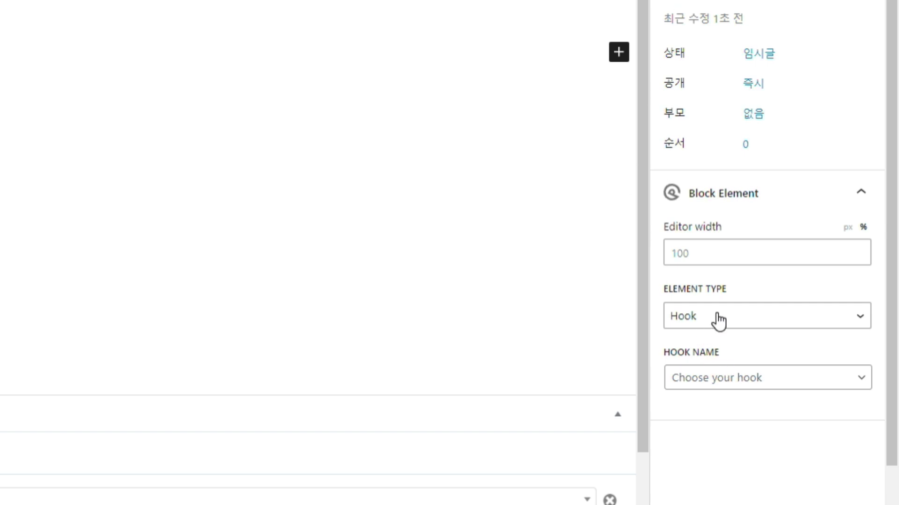
- Set the block element's type to Archive Navigation and apply the "Default next and previous buttons" template
{"action": "left_click", "coordinate": [674, 324]}
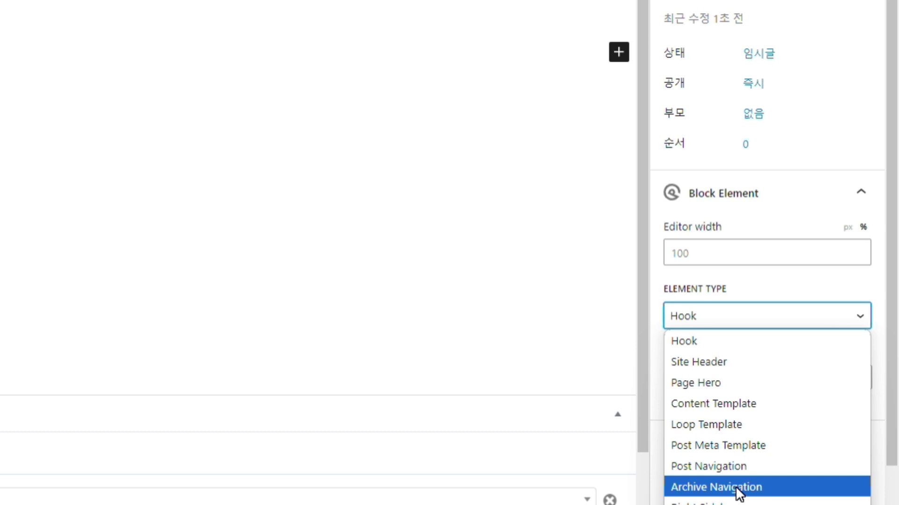
{"action": "left_click", "coordinate": [734, 486]}
{"action": "scroll", "coordinate": [768, 454], "scroll_direction": "down", "scroll_amount": 1}
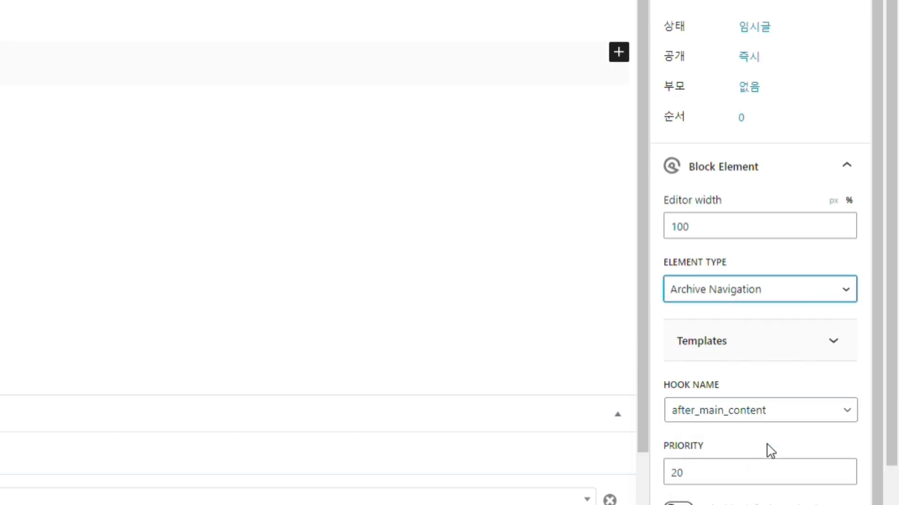
{"action": "left_click", "coordinate": [789, 336]}
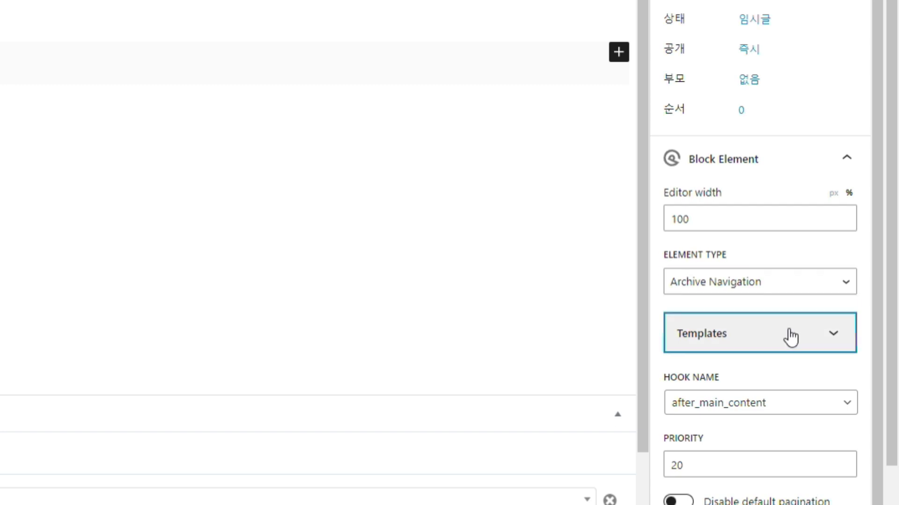
{"action": "scroll", "coordinate": [730, 337], "scroll_direction": "down", "scroll_amount": 5}
{"action": "left_click", "coordinate": [709, 323]}
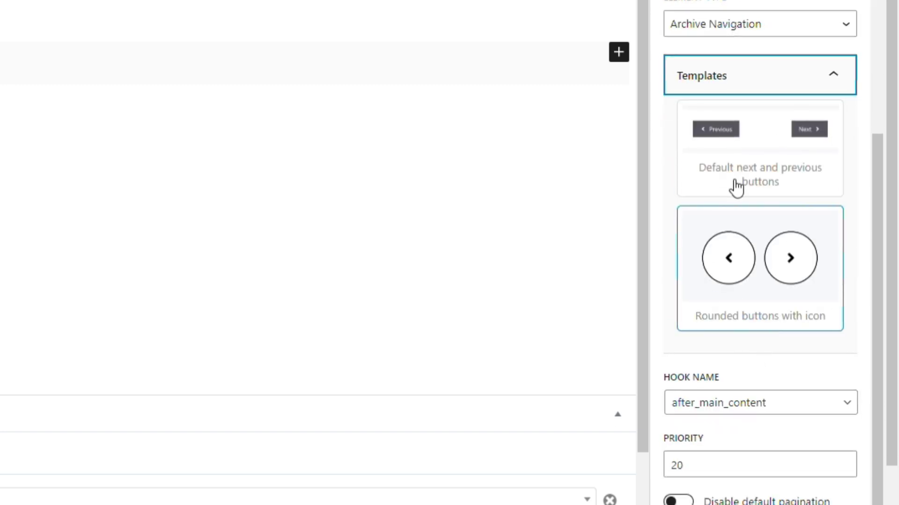
{"action": "left_click", "coordinate": [726, 147]}
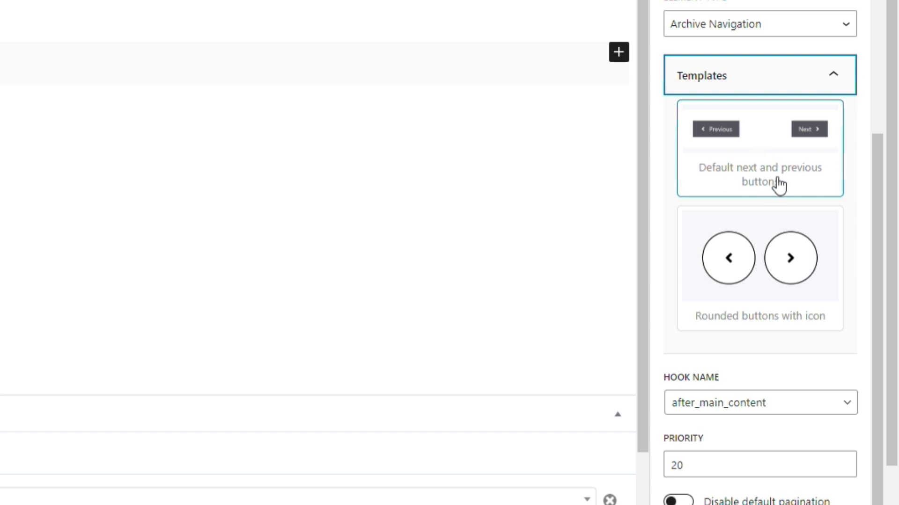
{"action": "left_click", "coordinate": [771, 164]}
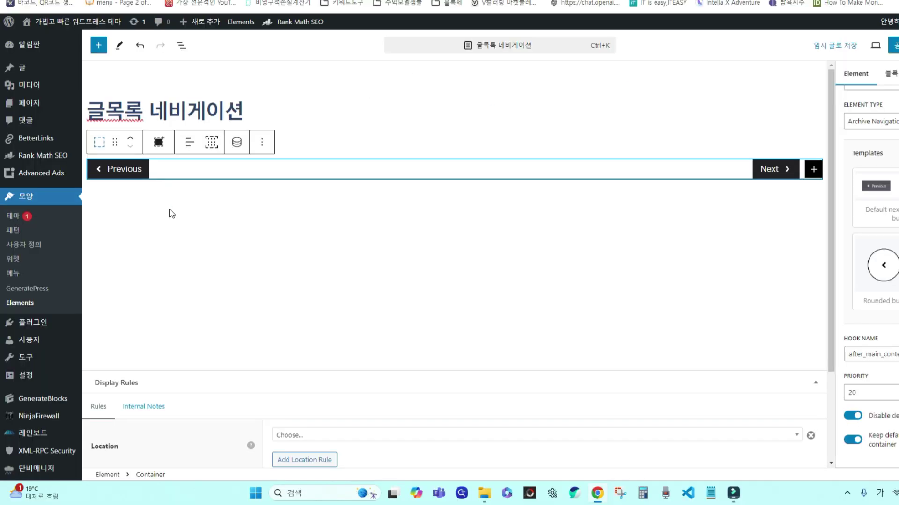
- Delete the empty paragraph blocks above and below the Previous/Next navigation container
{"action": "left_click", "coordinate": [171, 211]}
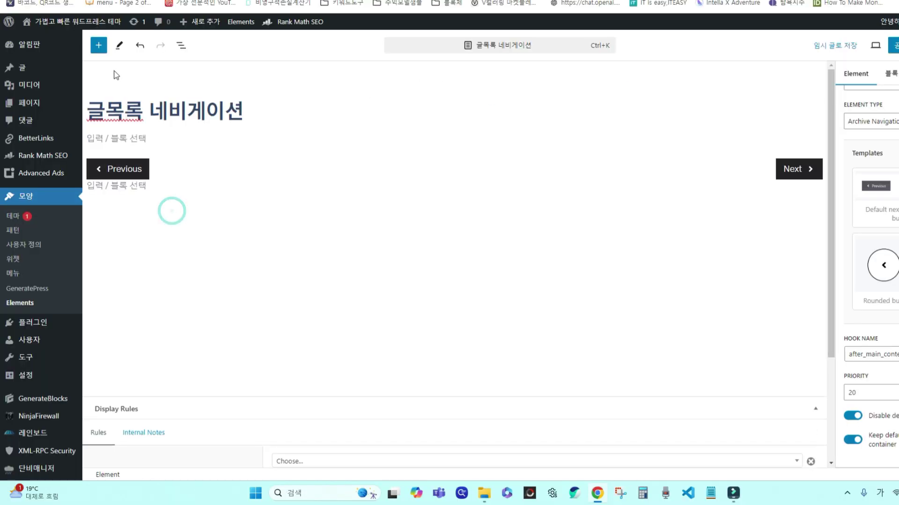
{"action": "left_click", "coordinate": [181, 47]}
{"action": "left_click", "coordinate": [152, 99]}
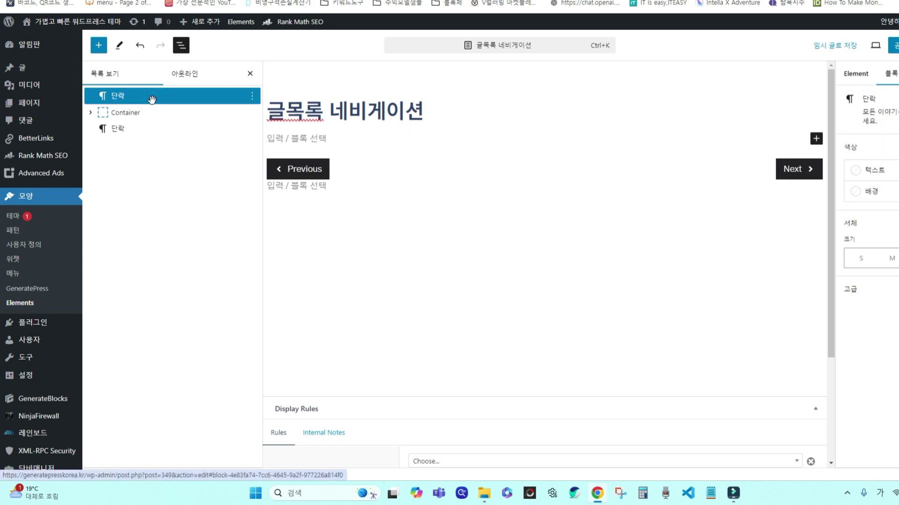
{"action": "left_click_drag", "start_coordinate": [152, 99], "coordinate": [133, 112]}
{"action": "key", "text": "Delete"}
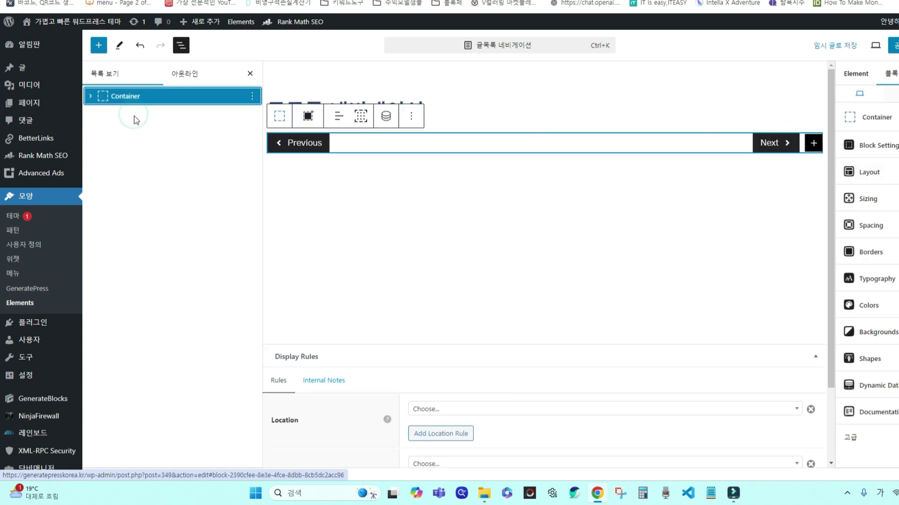
{"action": "key", "text": "Escape"}
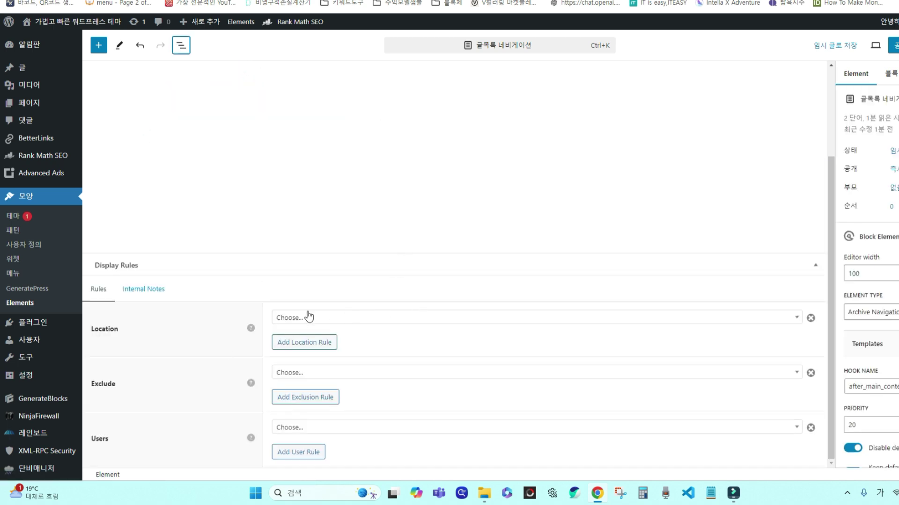
- Set the archive navigation element's display location rule to All Archives
{"action": "left_click", "coordinate": [434, 319]}
{"action": "scroll", "coordinate": [439, 383], "scroll_direction": "down", "scroll_amount": 2}
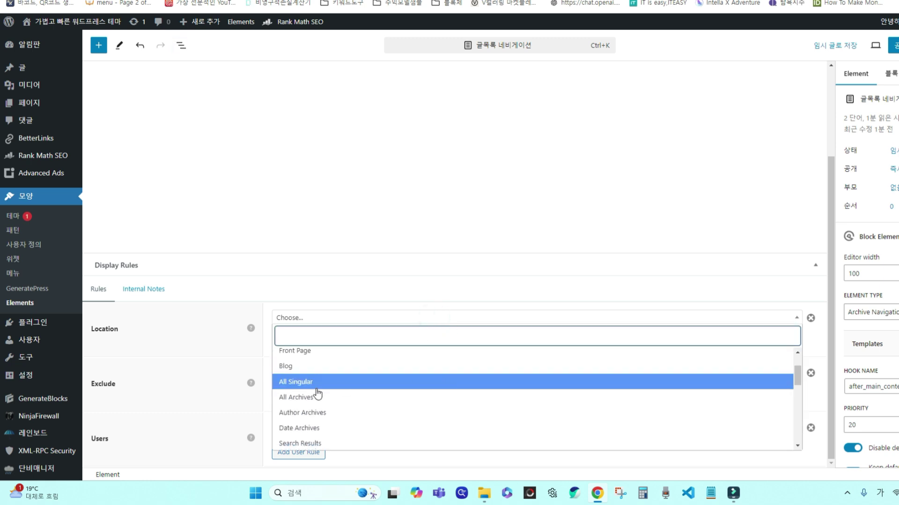
{"action": "left_click", "coordinate": [361, 397]}
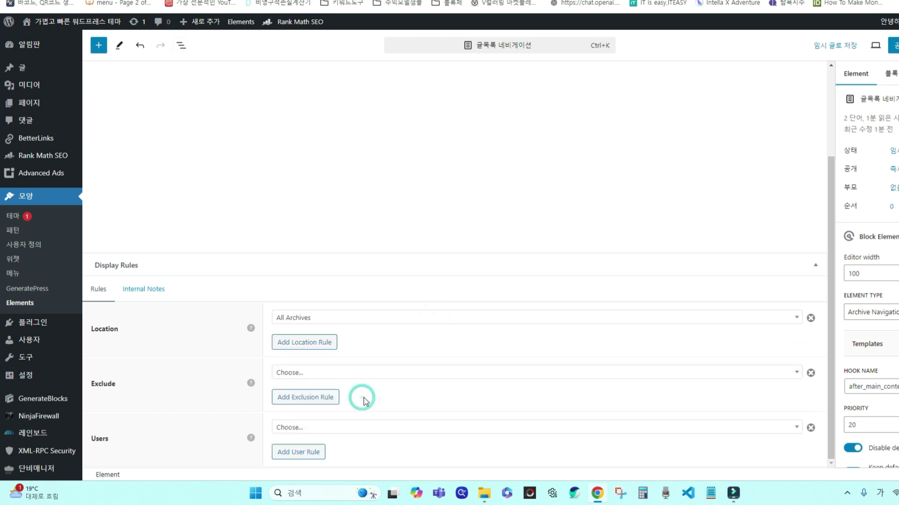
{"action": "left_click", "coordinate": [501, 337]}
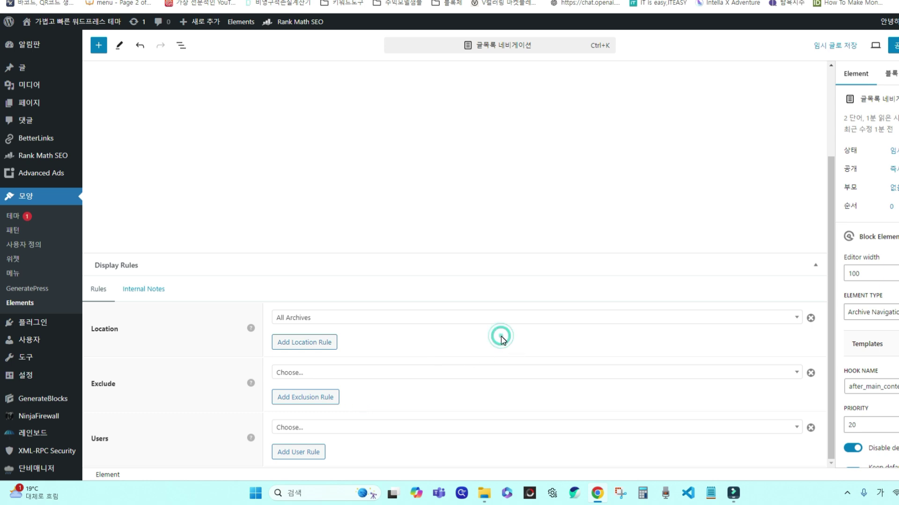
- Visit the site's home page and check the default pagination below the post list
{"action": "left_click", "coordinate": [77, 22]}
{"action": "scroll", "coordinate": [333, 253], "scroll_direction": "down", "scroll_amount": 5}
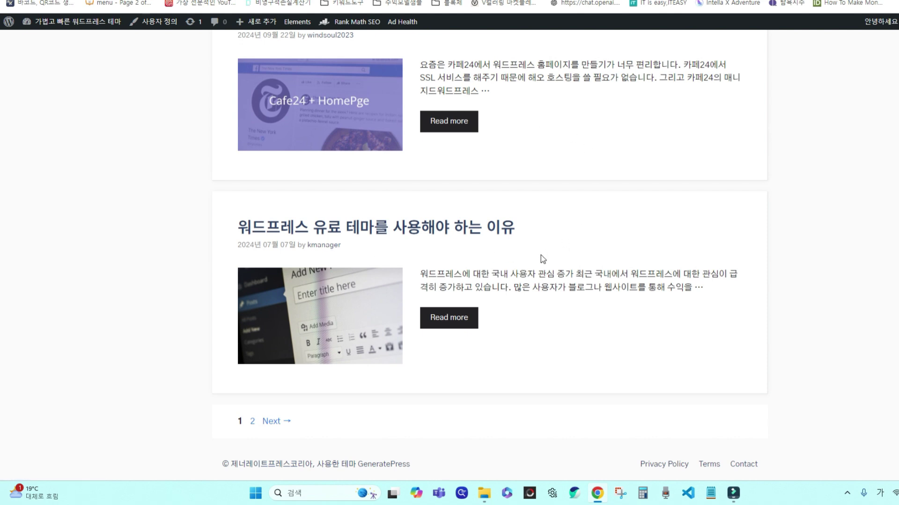
{"action": "scroll", "coordinate": [546, 259], "scroll_direction": "up", "scroll_amount": 3}
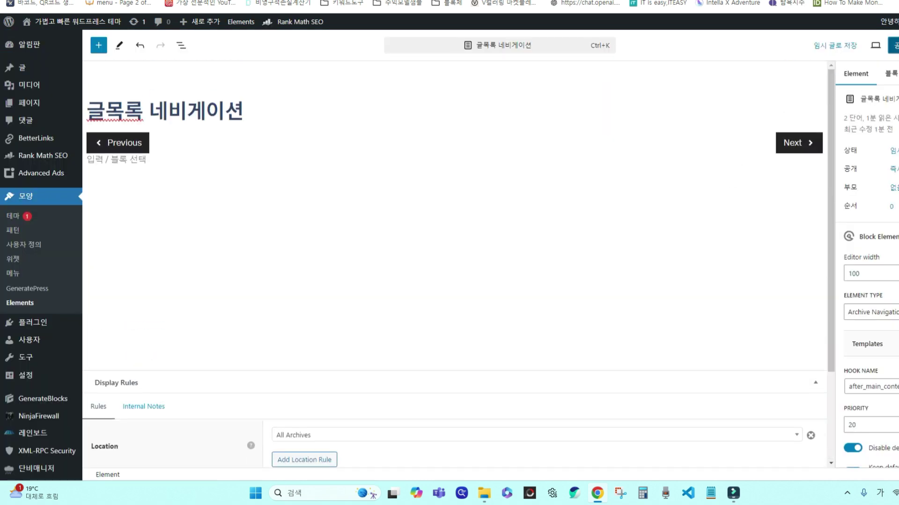
- Publish the archive navigation element and check the pagination on the site's home page
{"action": "left_click", "coordinate": [893, 47]}
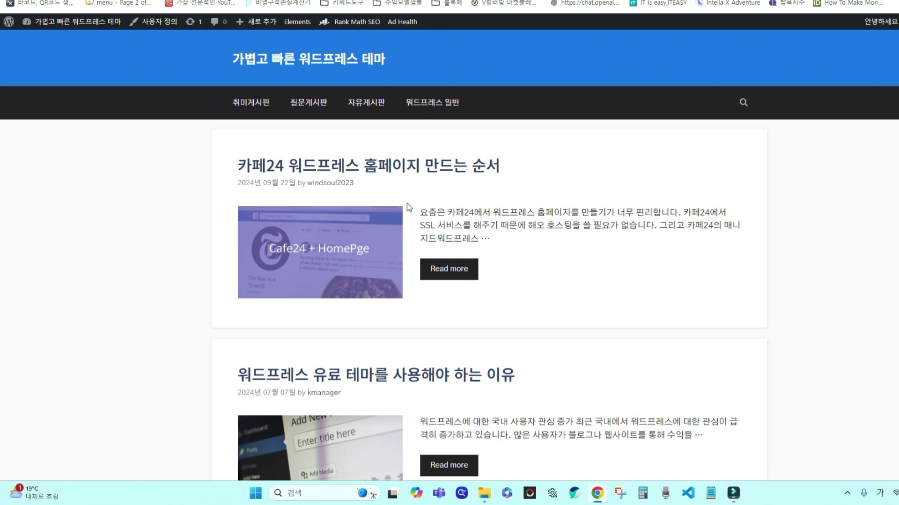
{"action": "scroll", "coordinate": [406, 203], "scroll_direction": "down", "scroll_amount": 5}
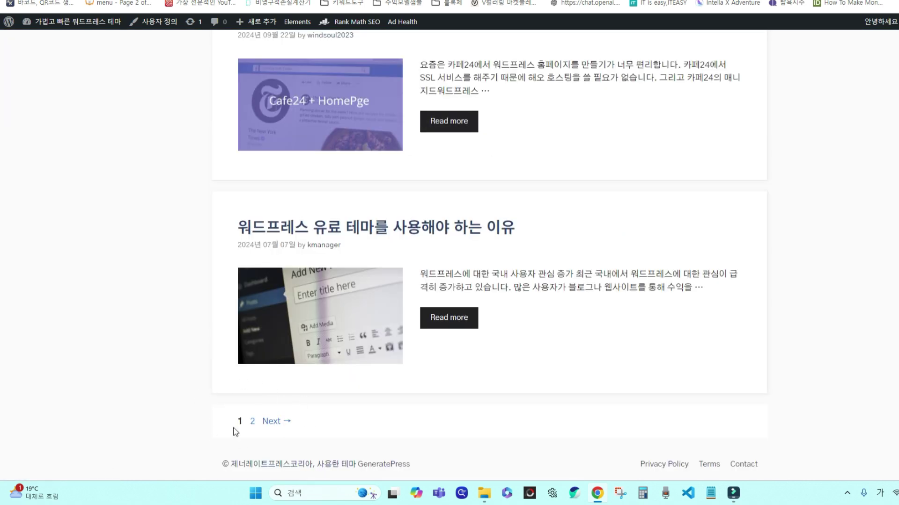
{"action": "scroll", "coordinate": [313, 412], "scroll_direction": "up", "scroll_amount": 3}
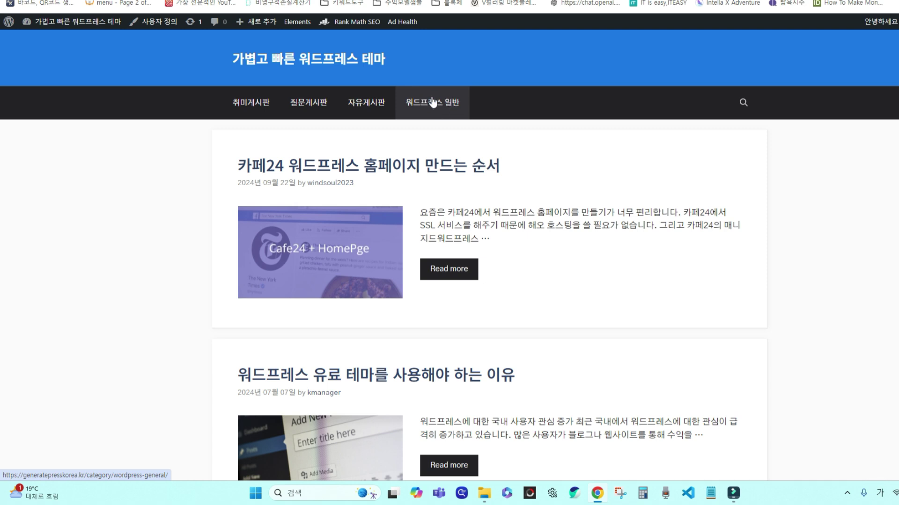
- Open the 워드프레스 일반 category and test its Next and Previous buttons below the post list
{"action": "left_click", "coordinate": [439, 102]}
{"action": "scroll", "coordinate": [625, 341], "scroll_direction": "down", "scroll_amount": 3}
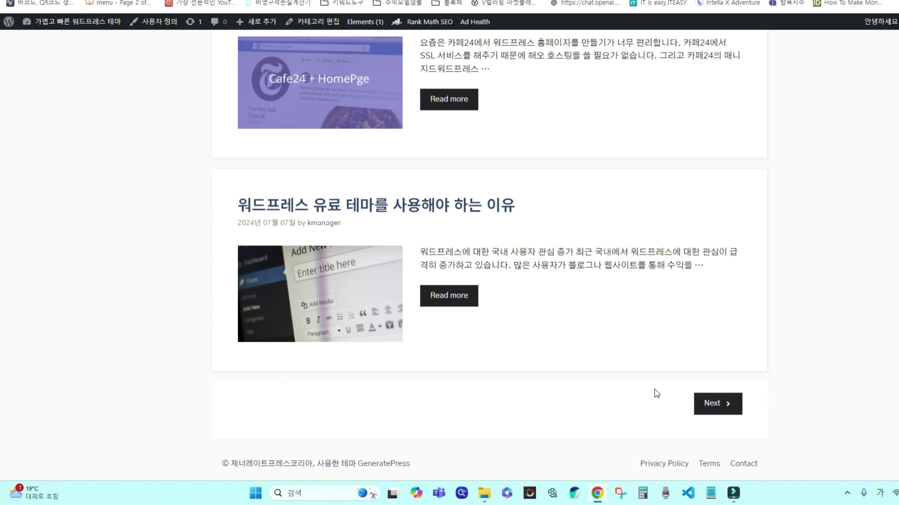
{"action": "left_click", "coordinate": [706, 403]}
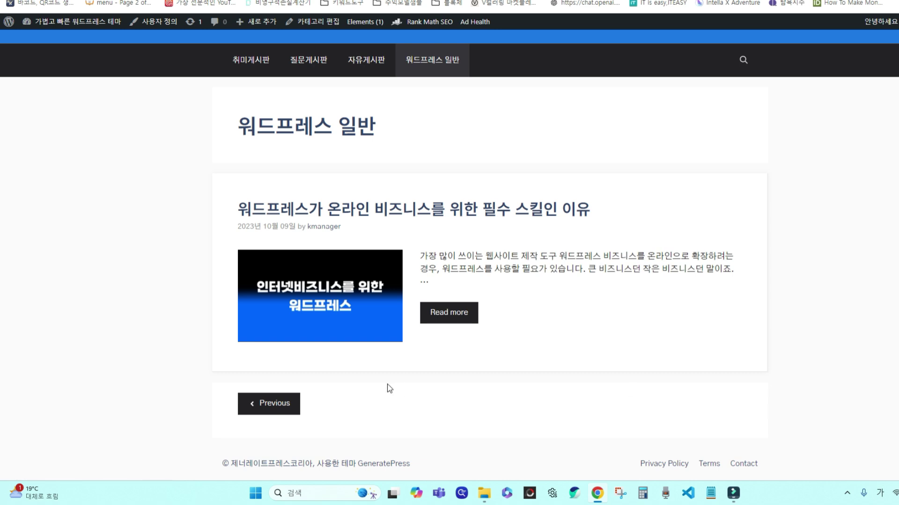
{"action": "left_click", "coordinate": [279, 406]}
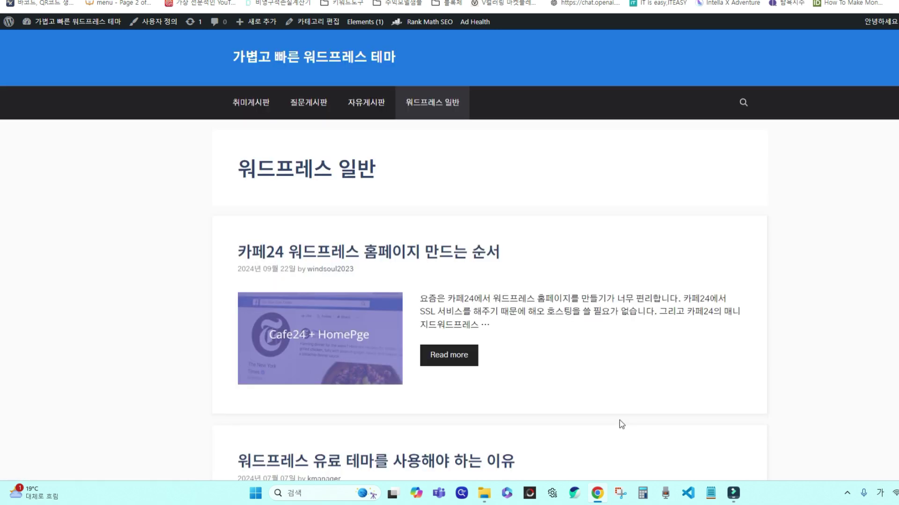
{"action": "scroll", "coordinate": [629, 367], "scroll_direction": "down", "scroll_amount": 5}
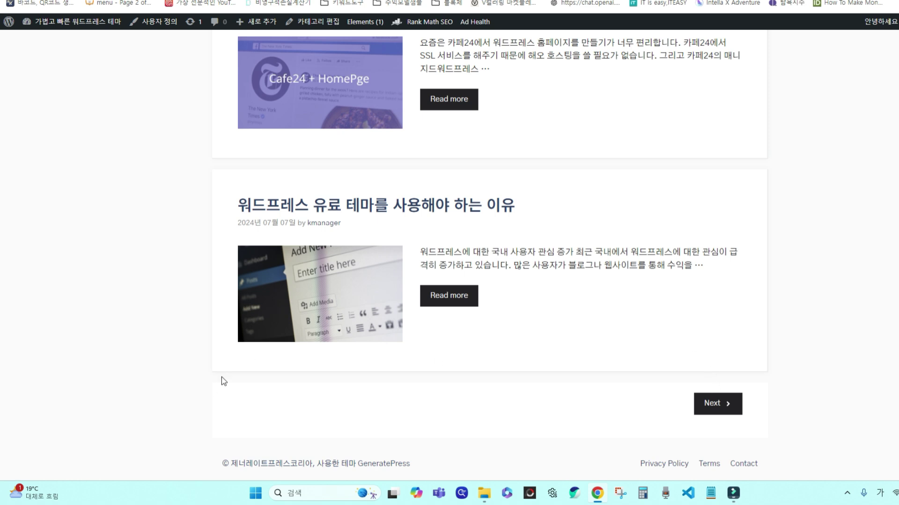
- Return to the element editor, add a second location rule set to Blog, and save the element
{"action": "key", "text": "alt+Left"}
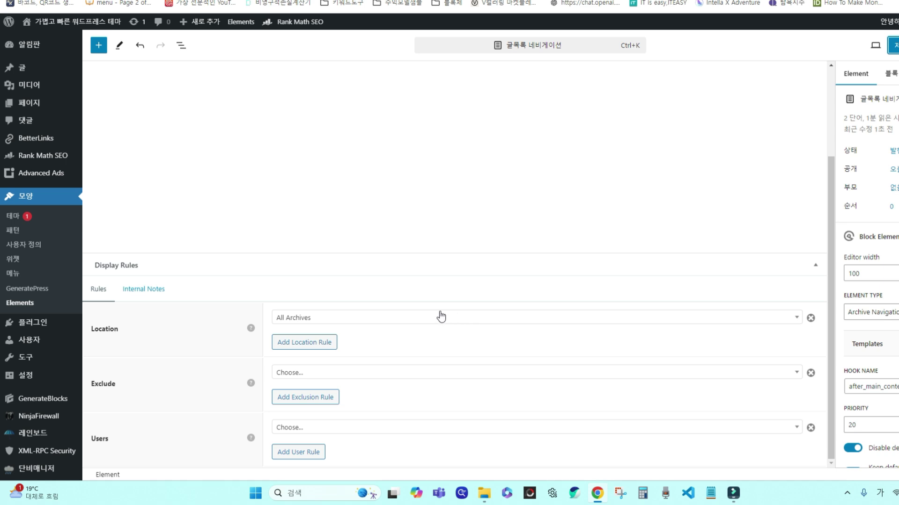
{"action": "left_click", "coordinate": [316, 345]}
{"action": "left_click", "coordinate": [322, 337]}
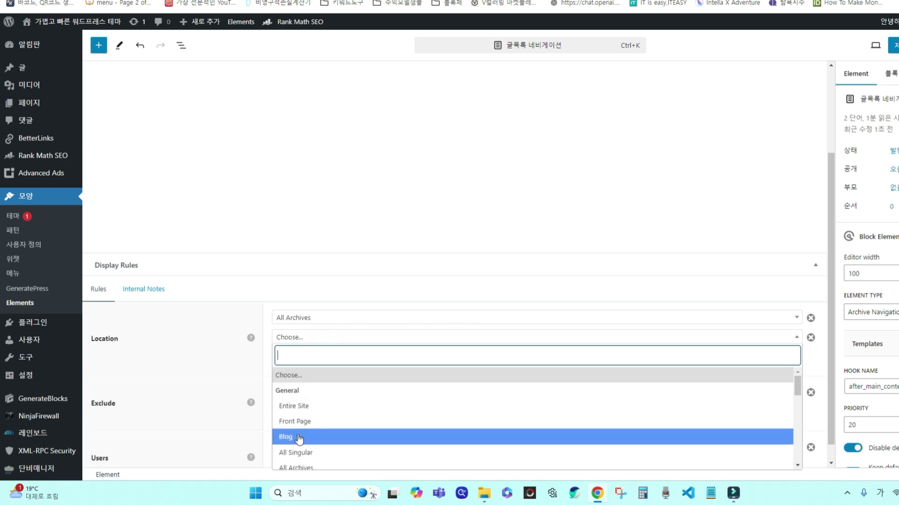
{"action": "left_click", "coordinate": [318, 438]}
{"action": "left_click", "coordinate": [220, 363]}
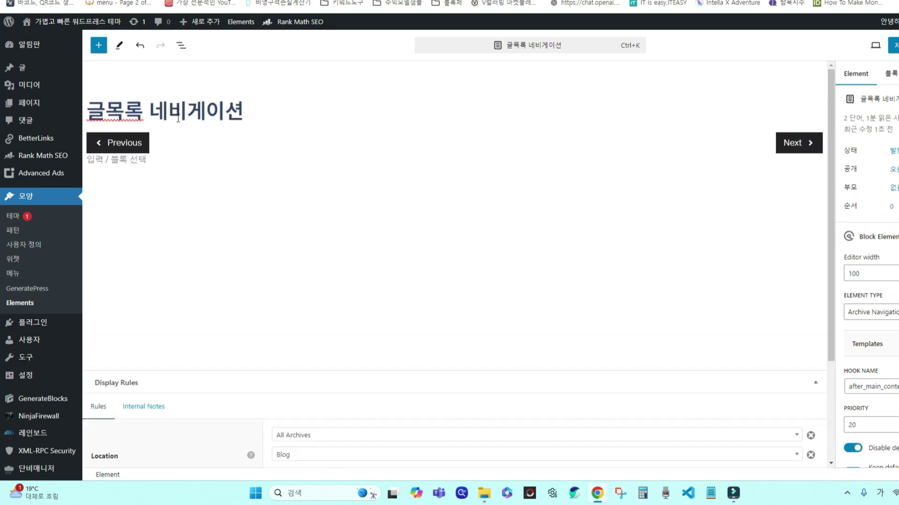
{"action": "left_click", "coordinate": [894, 45]}
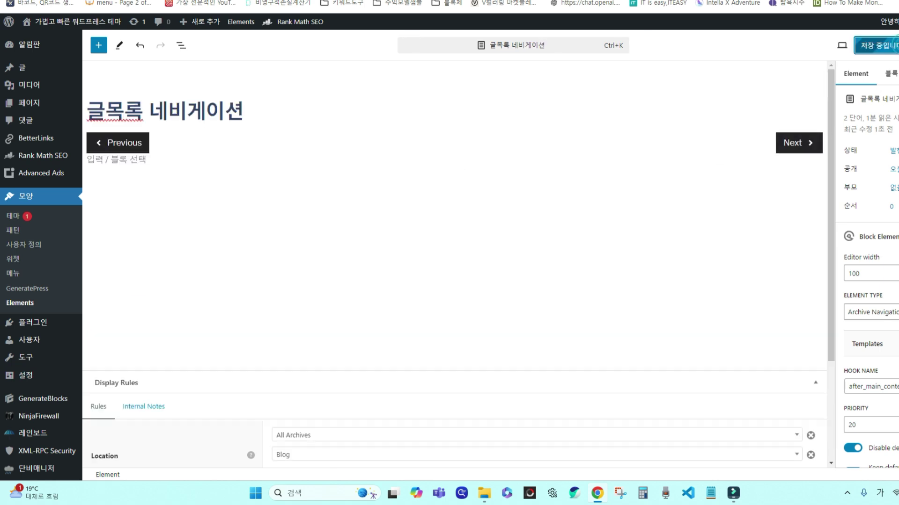
- Check the navigation below the home page's post list and go to the next page of posts
{"action": "key", "text": "ctrl+Tab"}
{"action": "scroll", "coordinate": [347, 130], "scroll_direction": "up", "scroll_amount": 3}
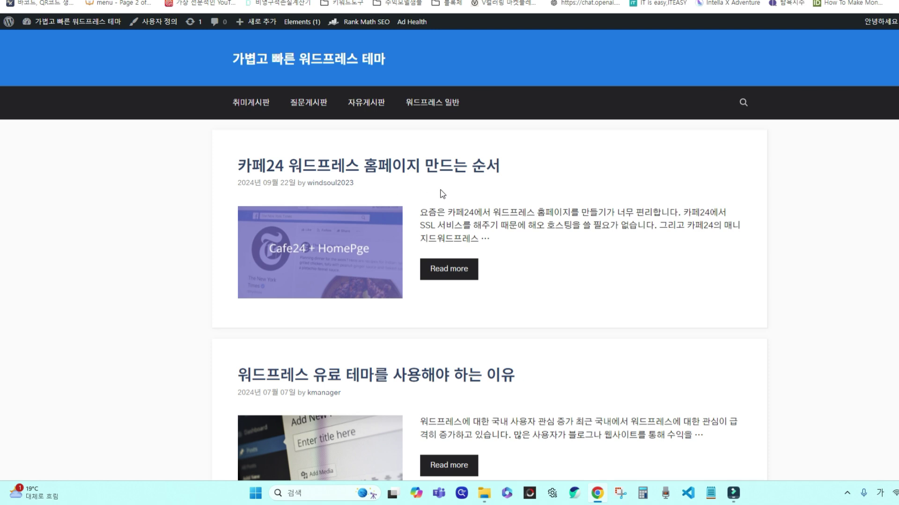
{"action": "scroll", "coordinate": [480, 180], "scroll_direction": "down", "scroll_amount": 3}
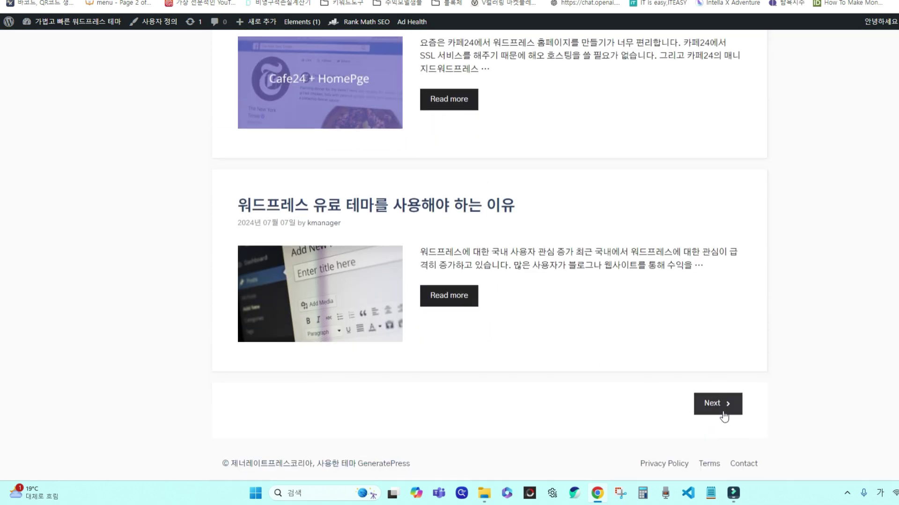
{"action": "left_click", "coordinate": [707, 405]}
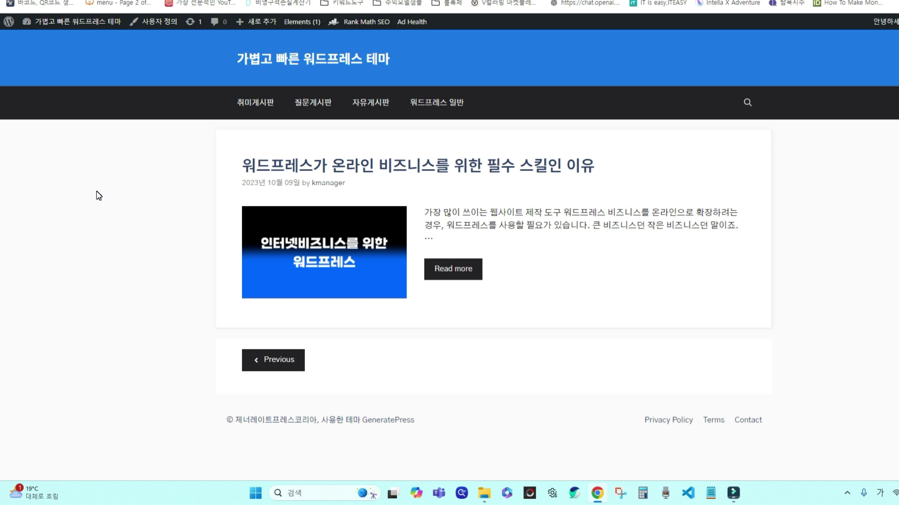
- Review the 추가 CSS code in the theme customizer, and close the customizer
{"action": "left_click", "coordinate": [159, 22]}
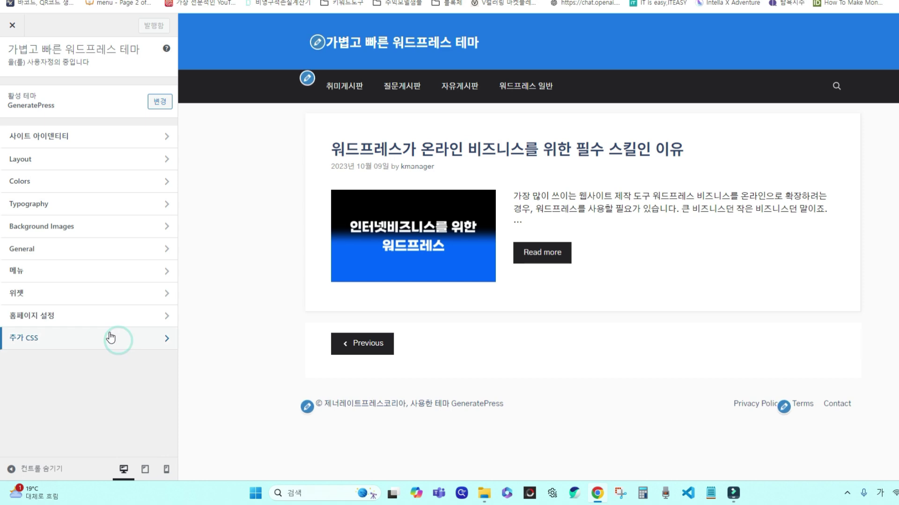
{"action": "left_click", "coordinate": [139, 340]}
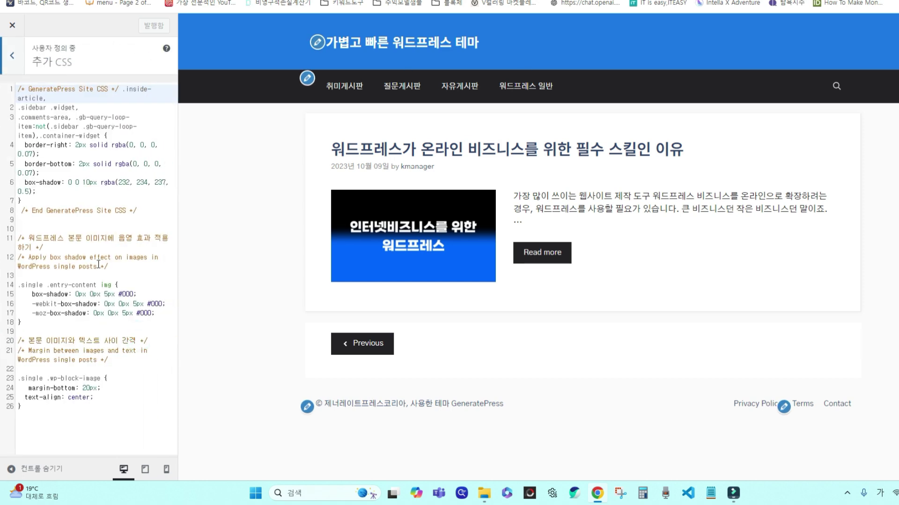
{"action": "left_click", "coordinate": [11, 26]}
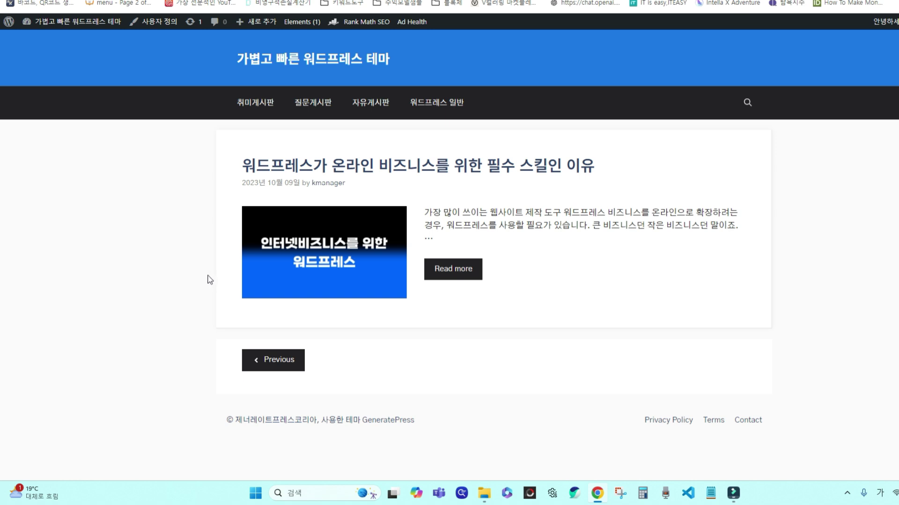
- Go to the admin dashboard and look at the available GenerateBlocks pages
{"action": "left_click", "coordinate": [73, 22]}
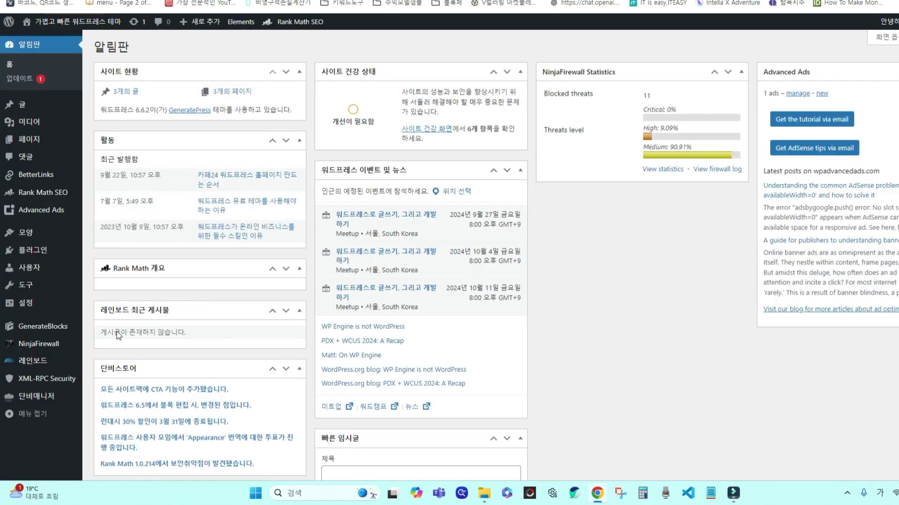
{"action": "mouse_move", "coordinate": [55, 331]}
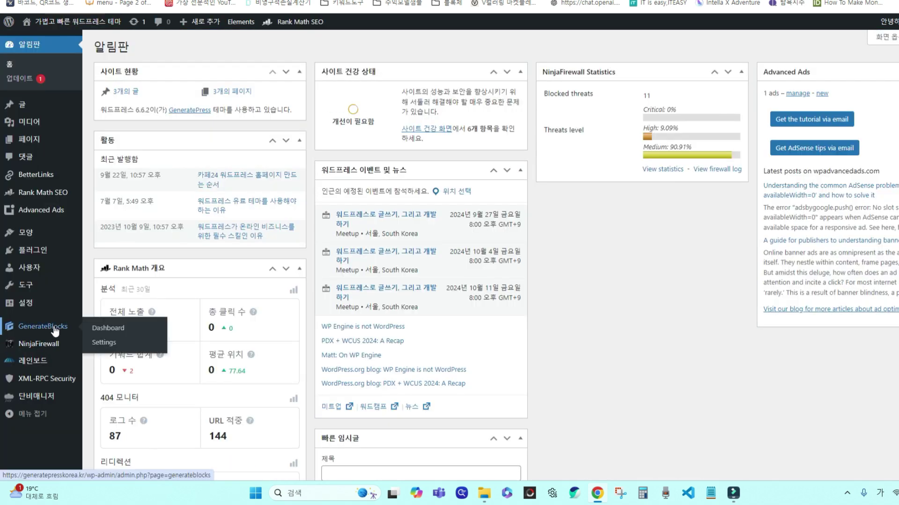